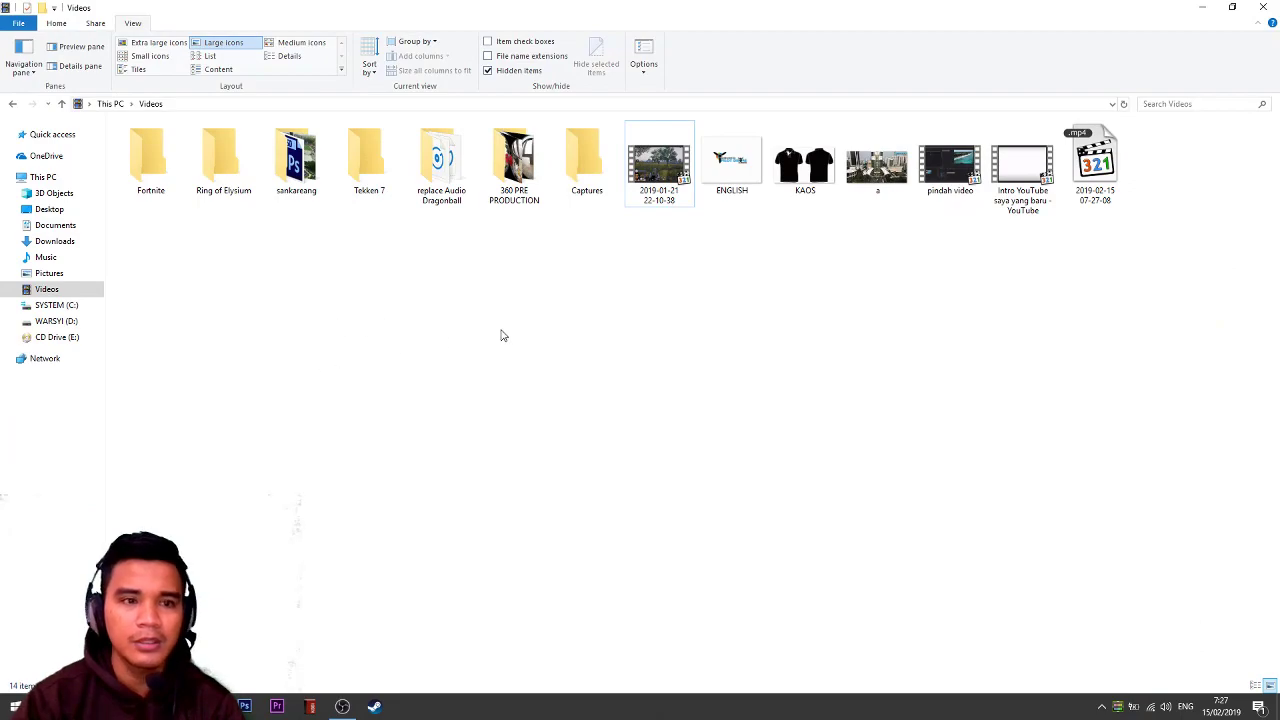
# - Go to This PC and view its System properties: Windows 10 Pro, 12 GB memory
pyautogui.click(48, 178)
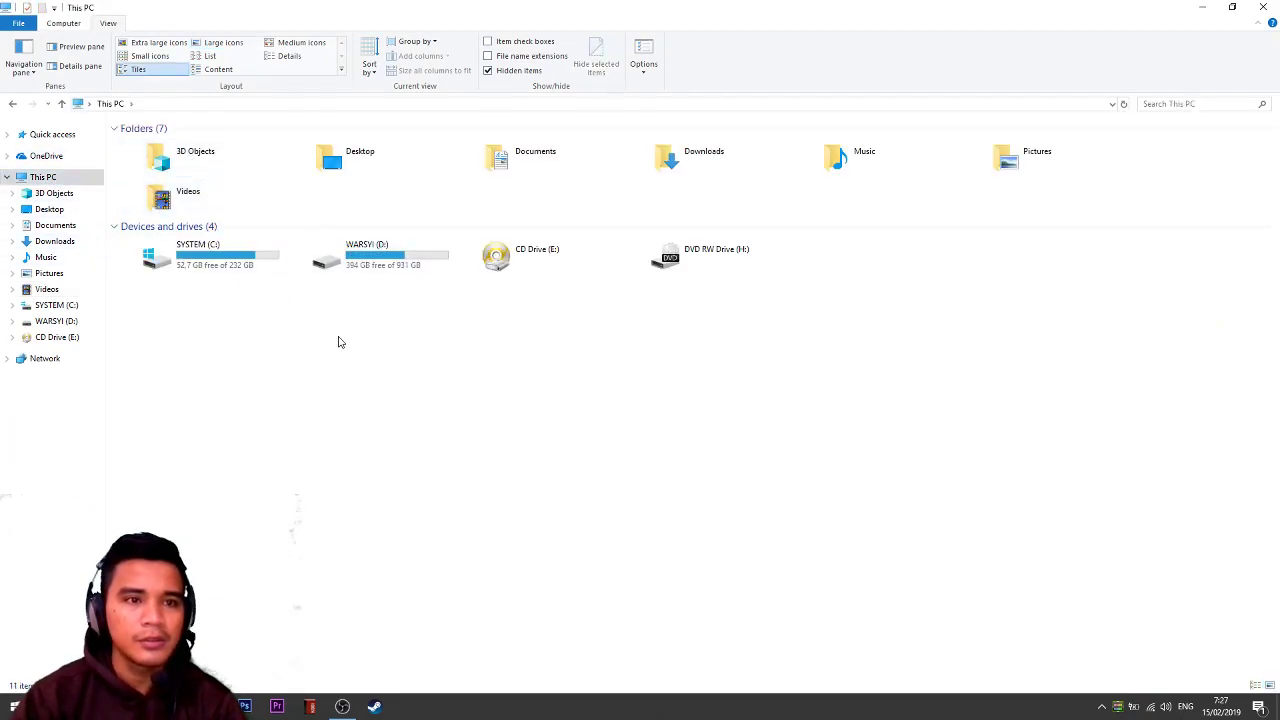
pyautogui.rightClick(406, 355)
pyautogui.click(468, 491)
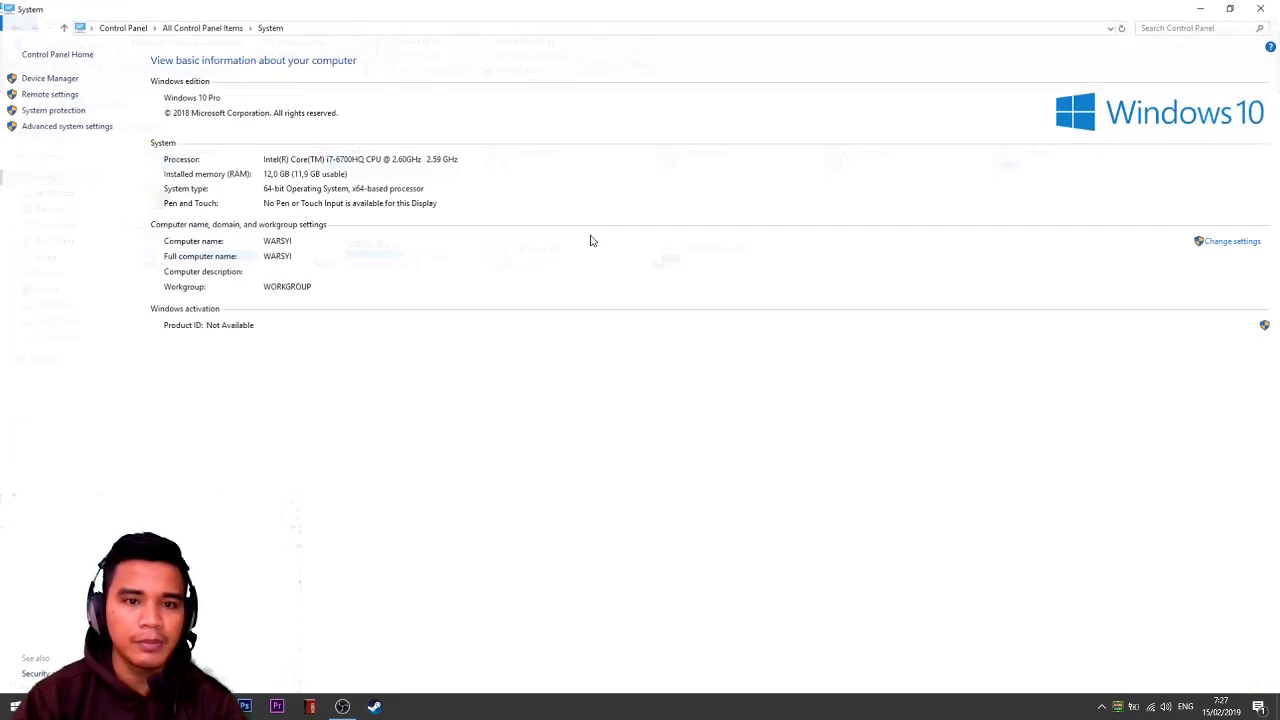
# - Close the System window, confirm Hidden items is shown, and open the SYSTEM (C:) drive
pyautogui.click(1263, 7)
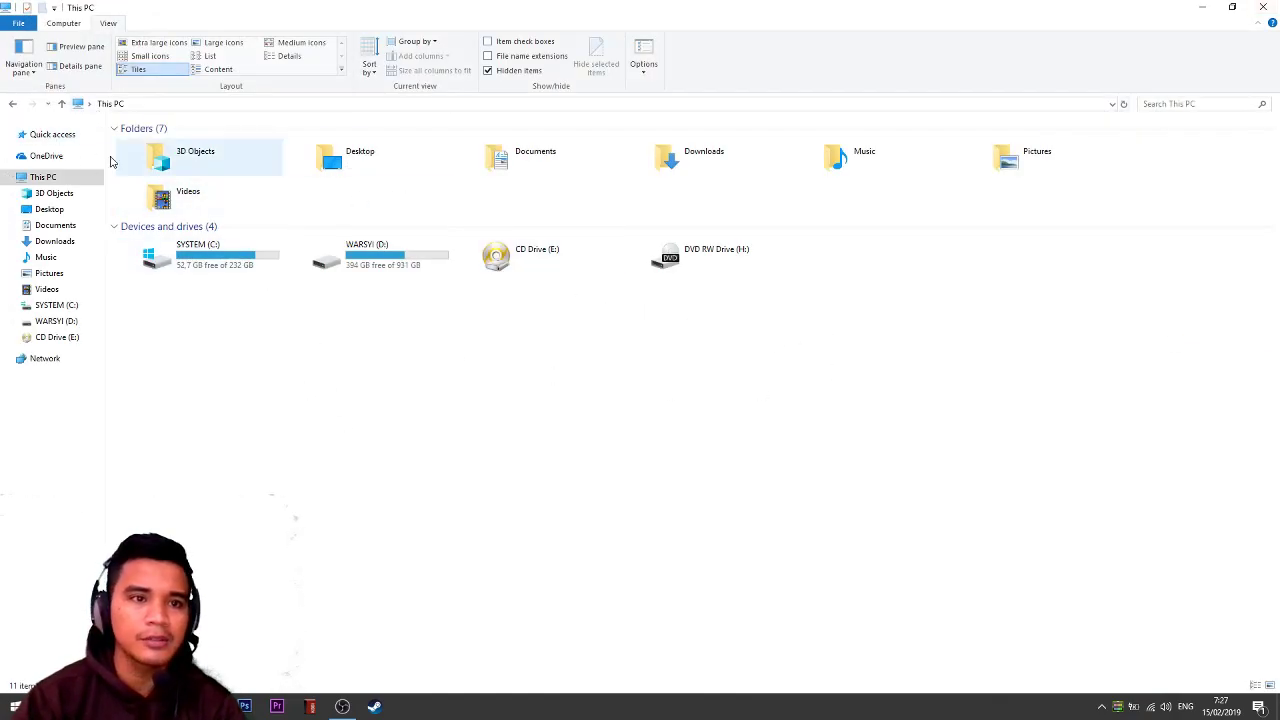
pyautogui.doubleClick(108, 23)
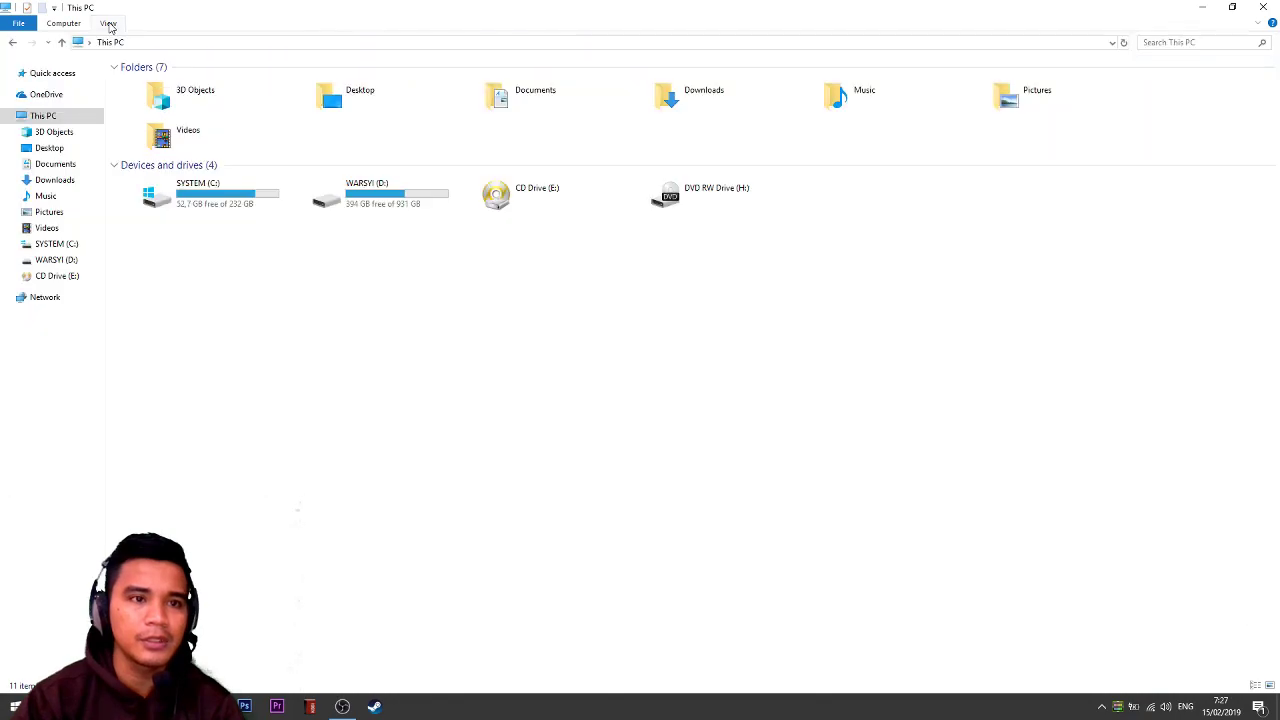
pyautogui.click(108, 23)
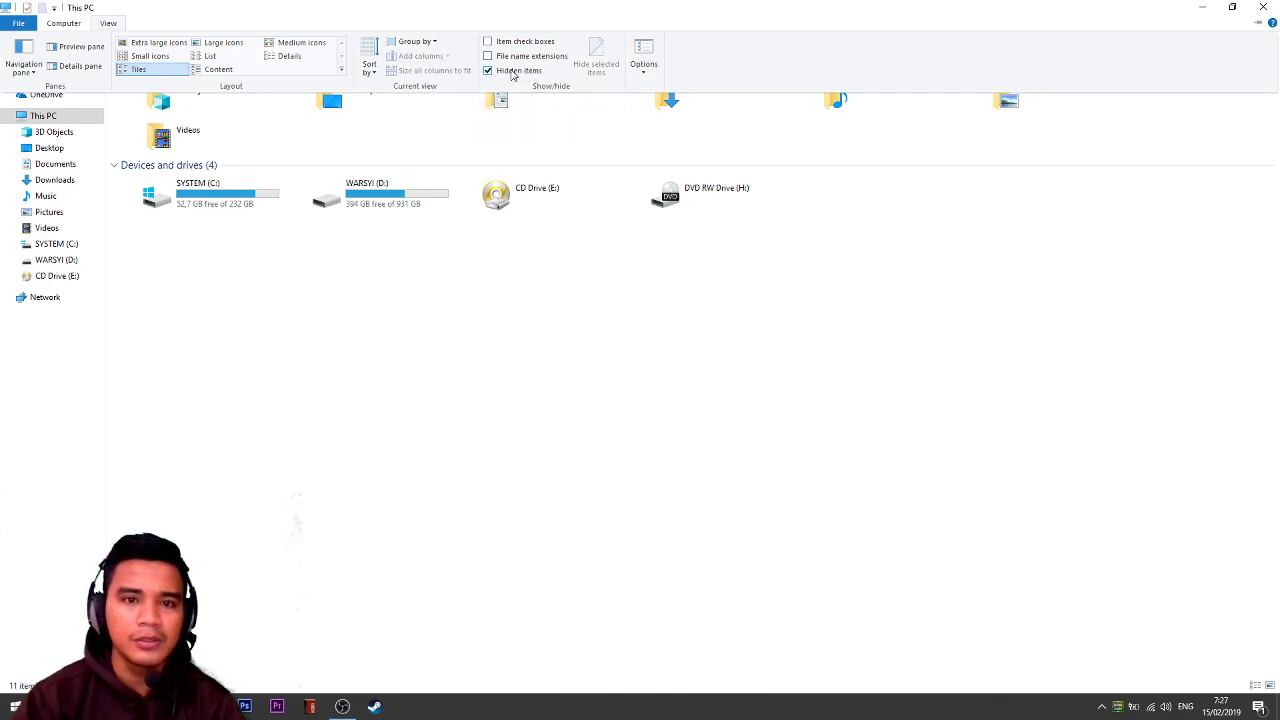
pyautogui.click(395, 333)
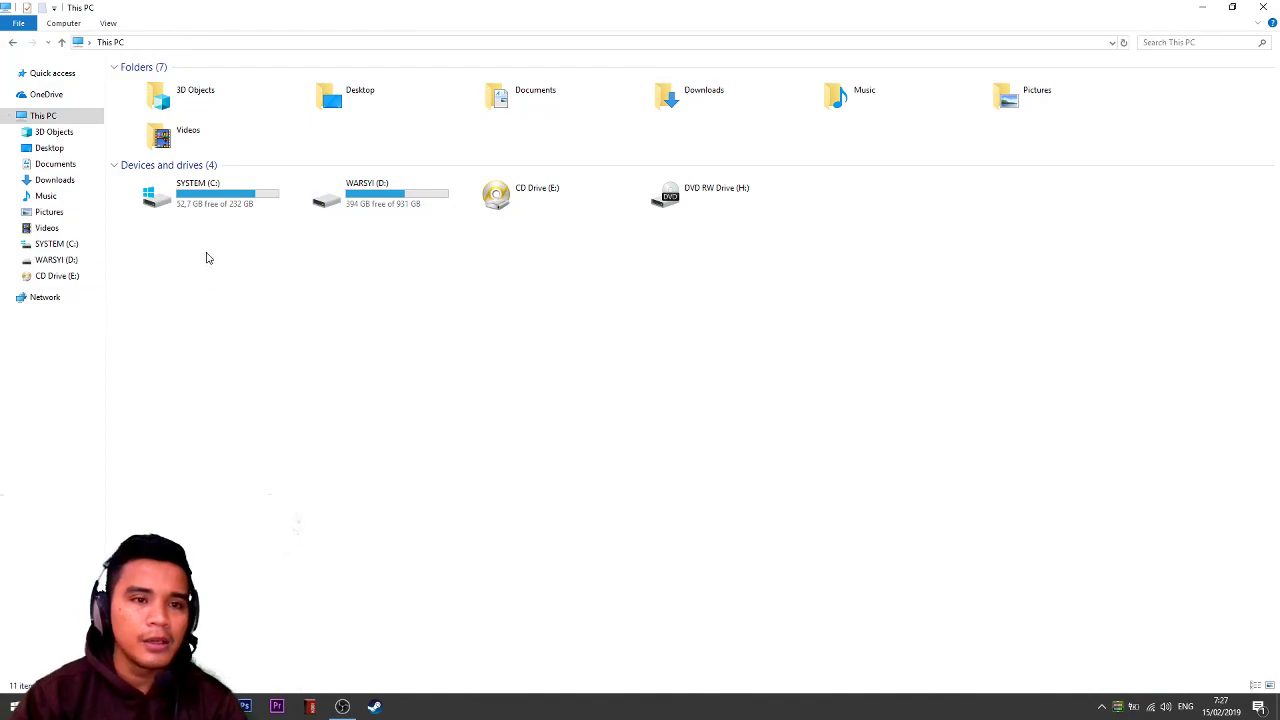
pyautogui.doubleClick(203, 205)
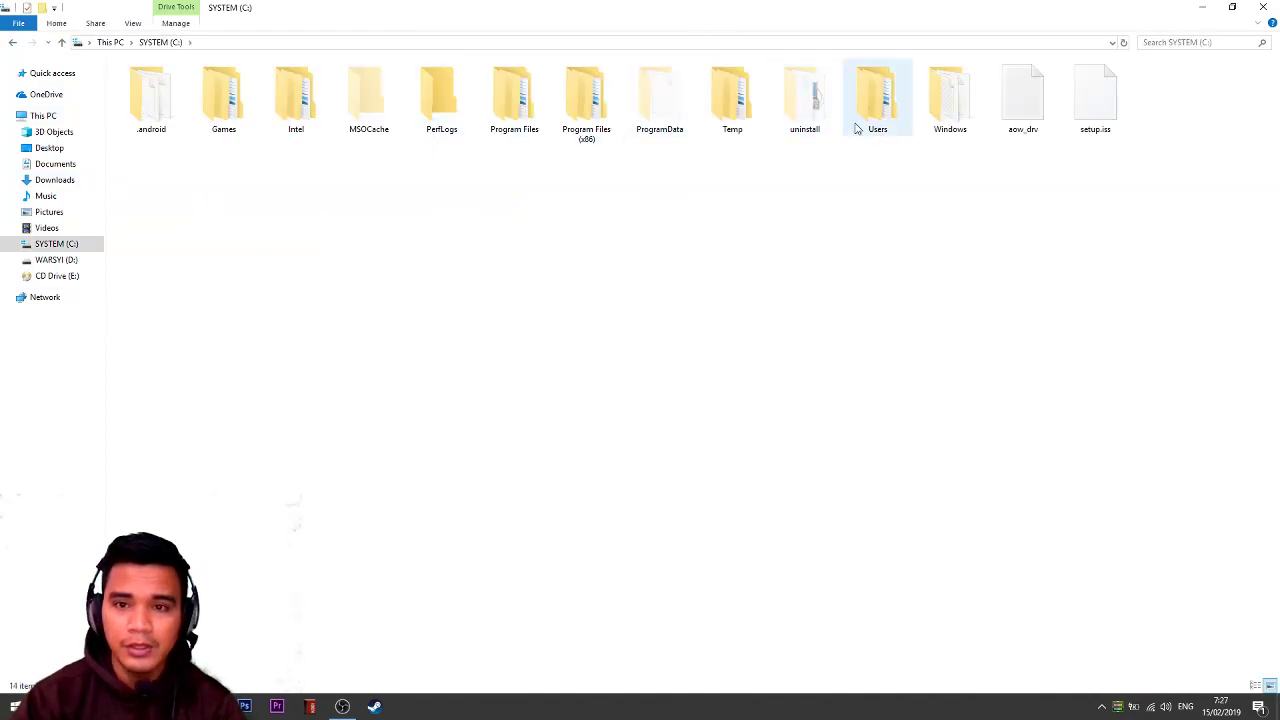
# - Drill through Users, AppData\Local and JUMP_FORCE\Saved\Config into WindowsNoEditor
pyautogui.doubleClick(896, 96)
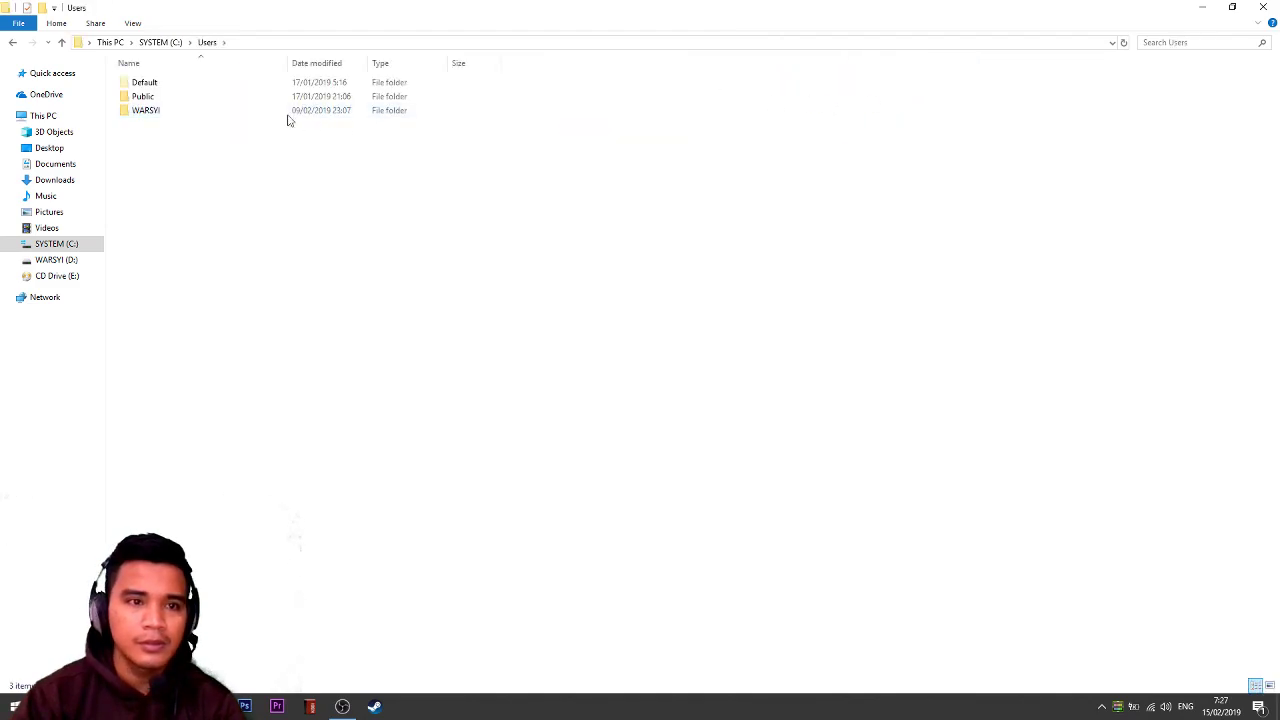
pyautogui.doubleClick(153, 113)
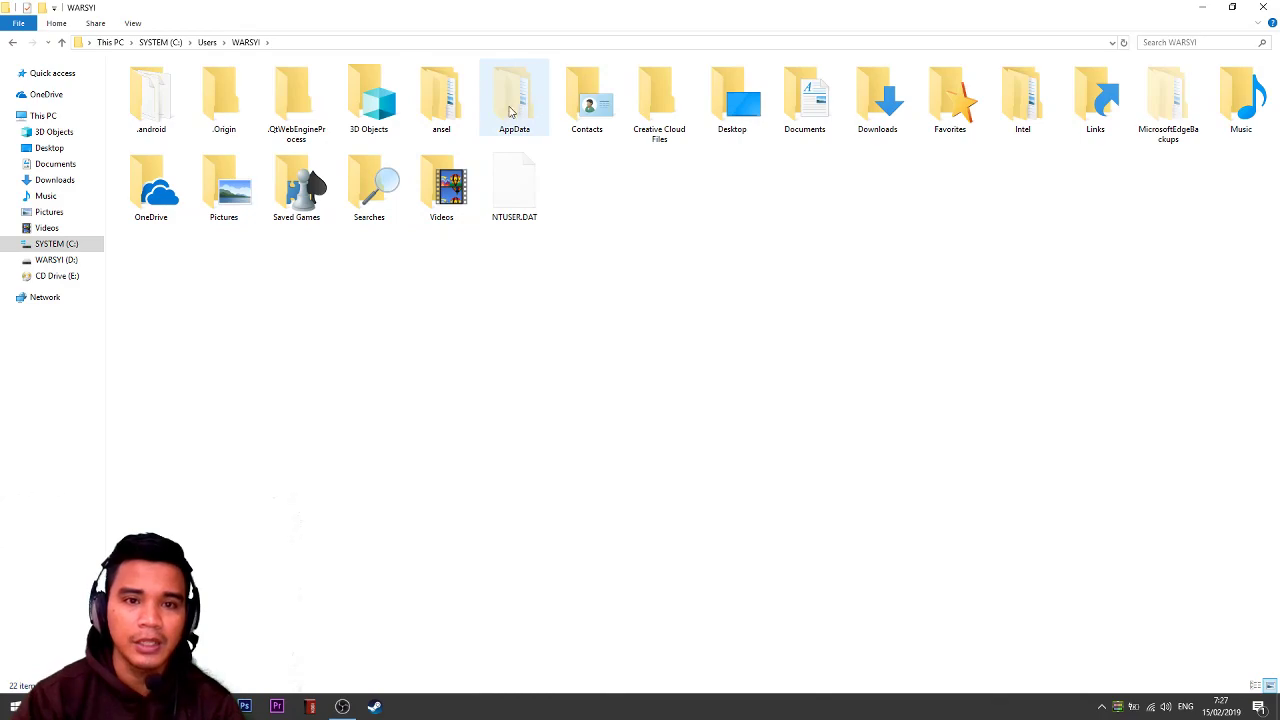
pyautogui.doubleClick(510, 112)
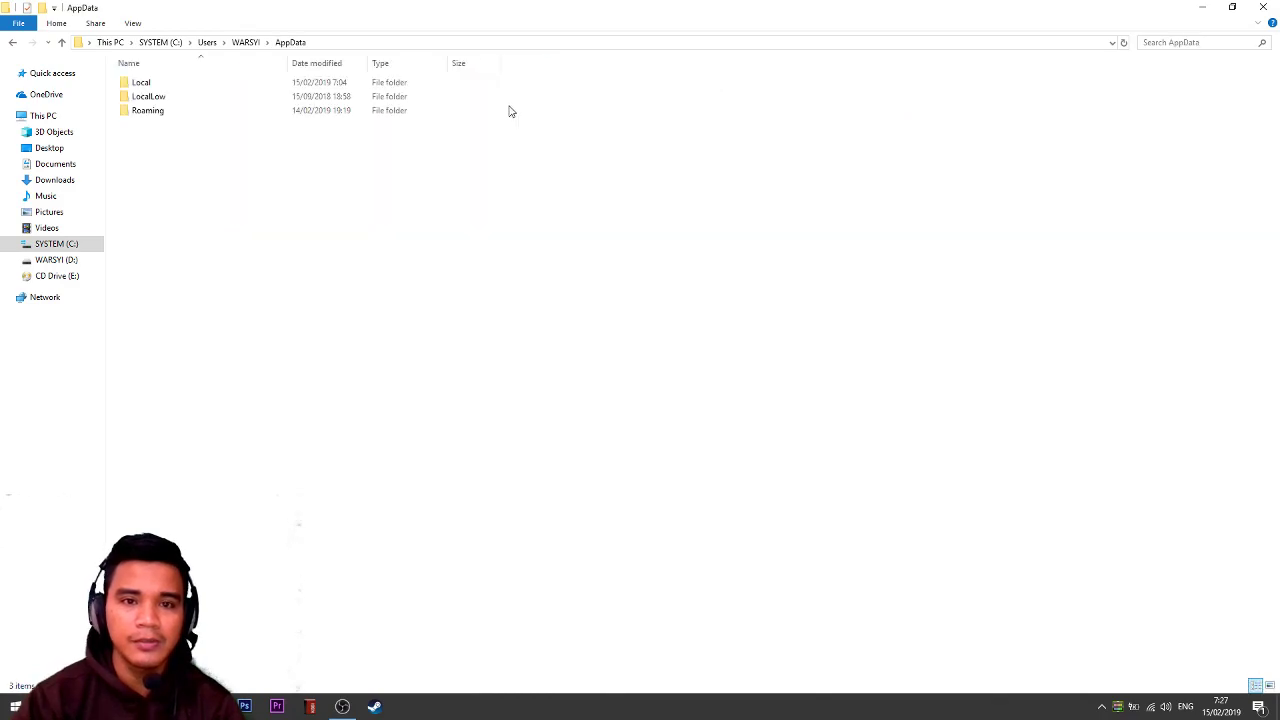
pyautogui.doubleClick(175, 90)
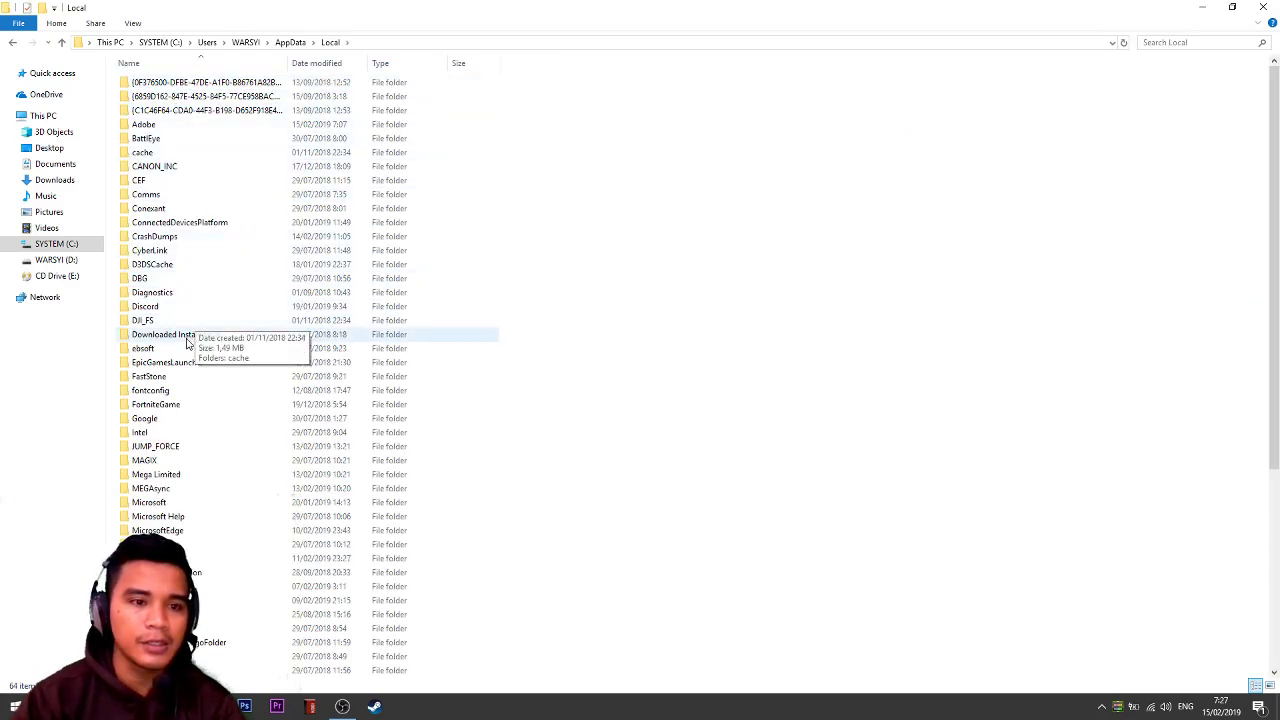
pyautogui.doubleClick(155, 446)
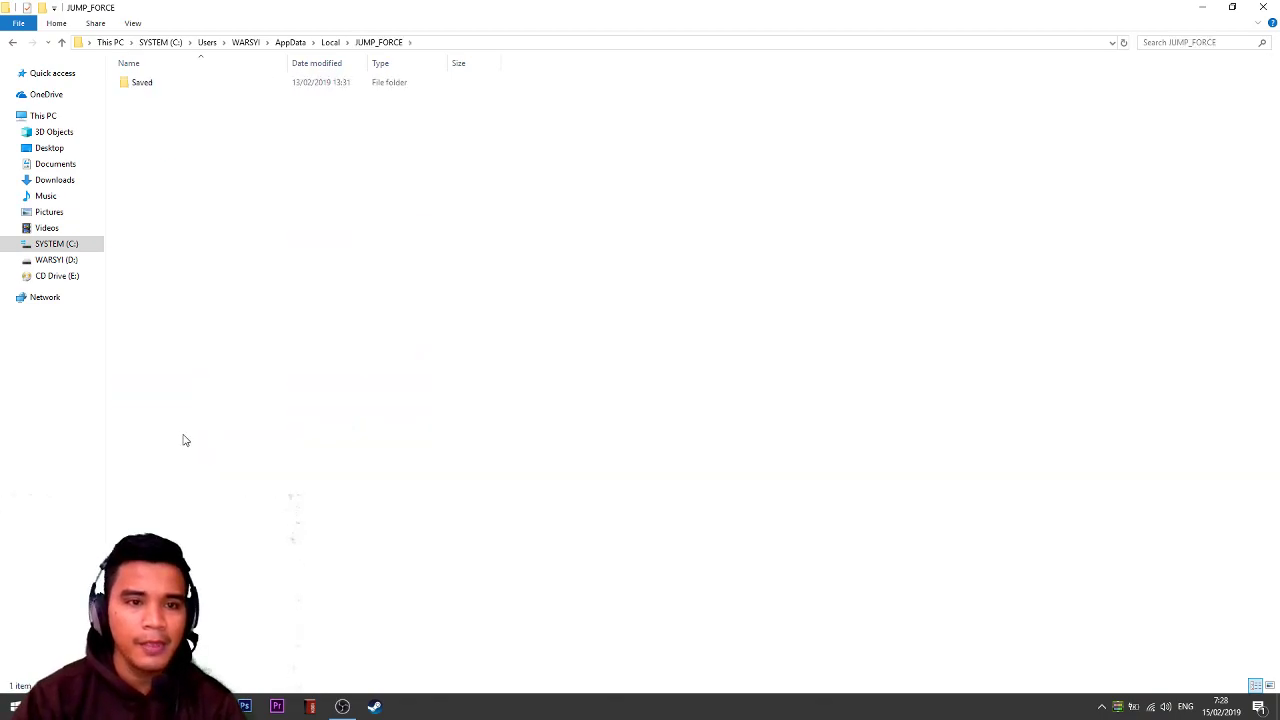
pyautogui.doubleClick(146, 85)
pyautogui.click(166, 86)
pyautogui.doubleClick(166, 86)
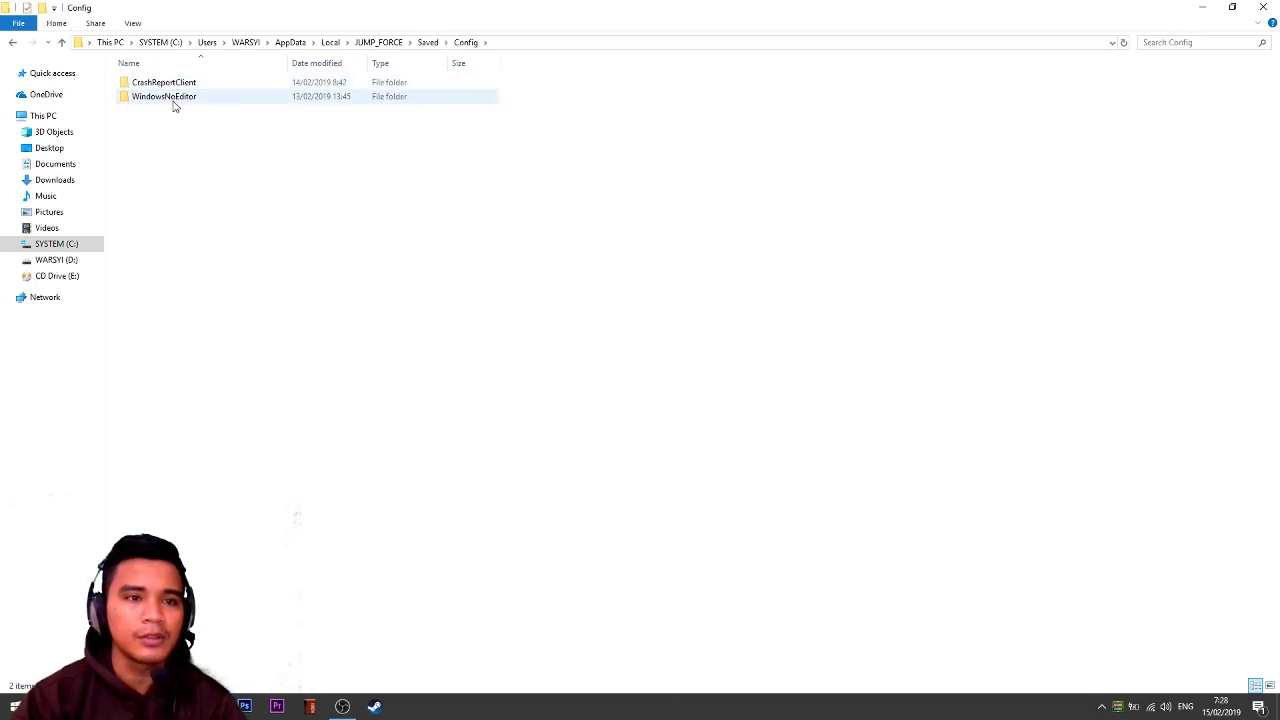
pyautogui.doubleClick(176, 100)
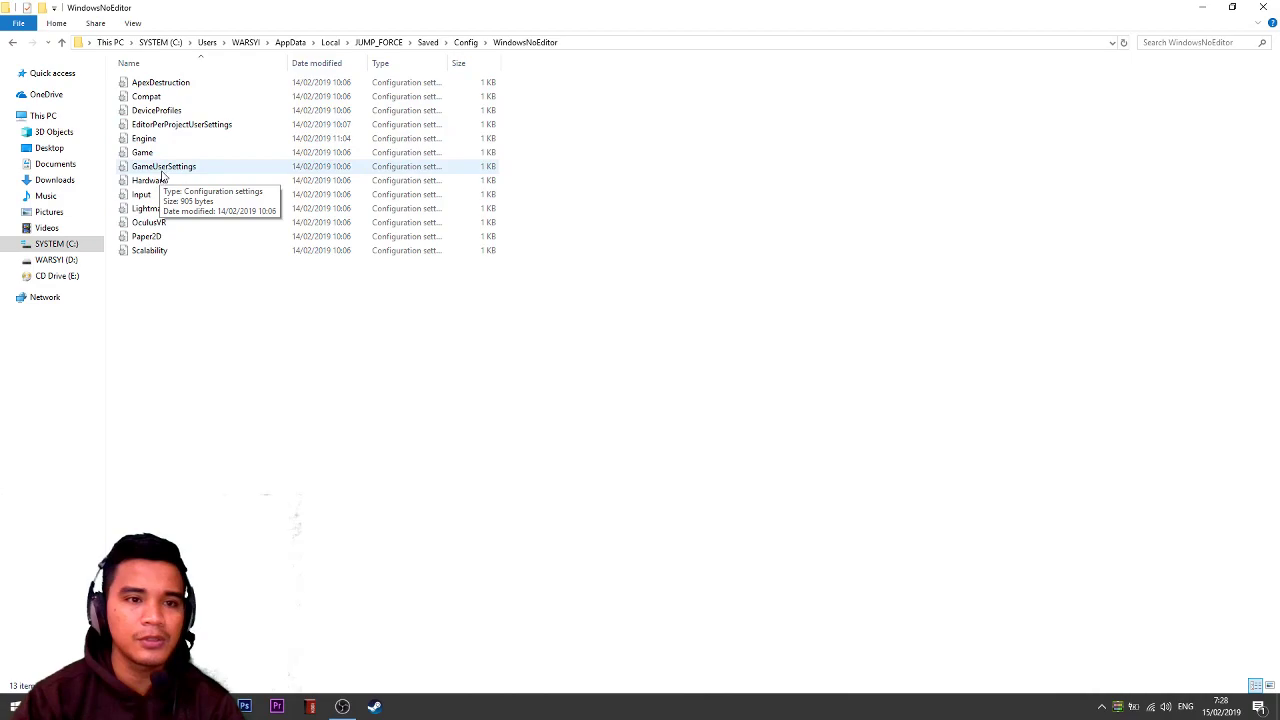
# - Open GameUserSettings in Notepad and set ResolutionQuality to 100
pyautogui.rightClick(164, 170)
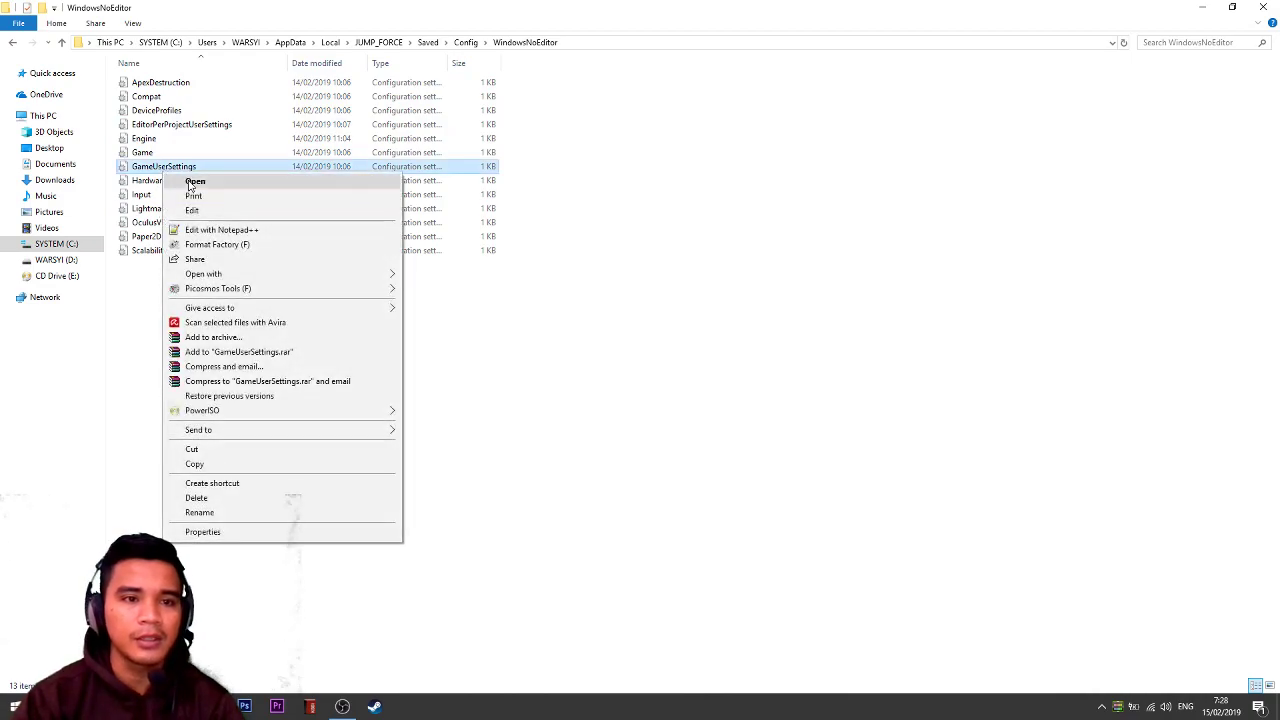
pyautogui.click(193, 182)
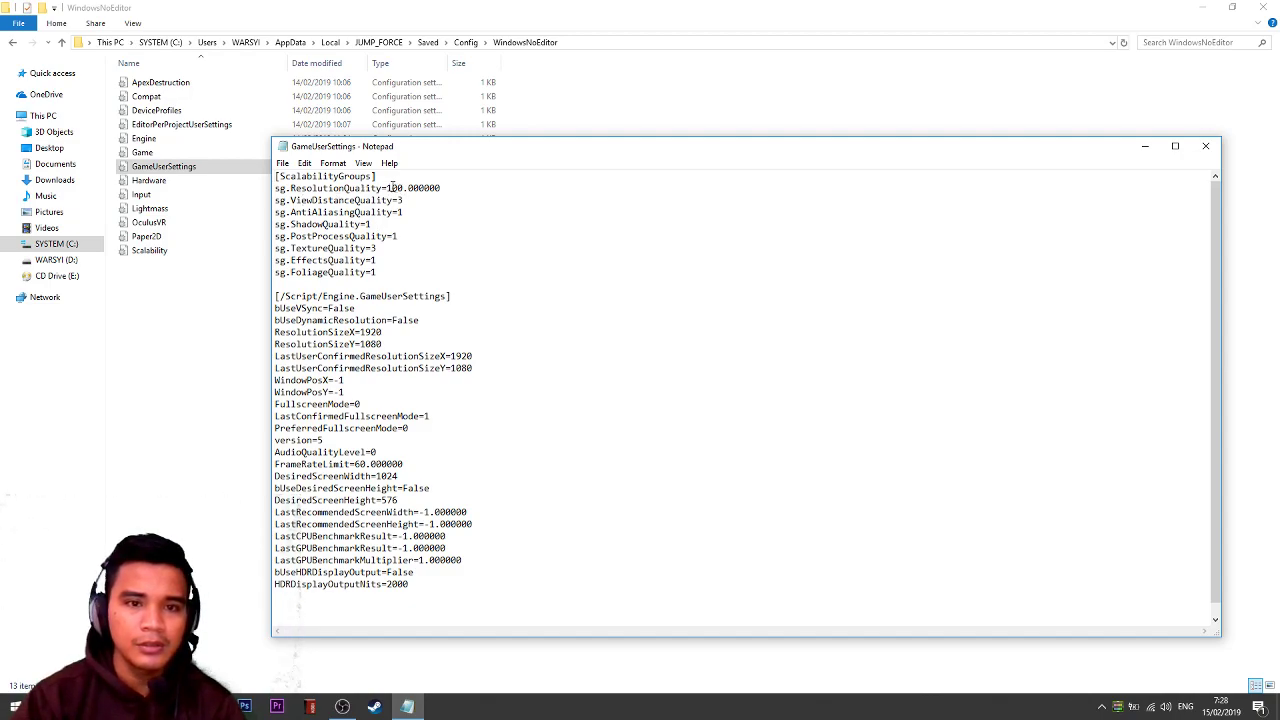
pyautogui.moveTo(387, 188); pyautogui.dragTo(396, 188)
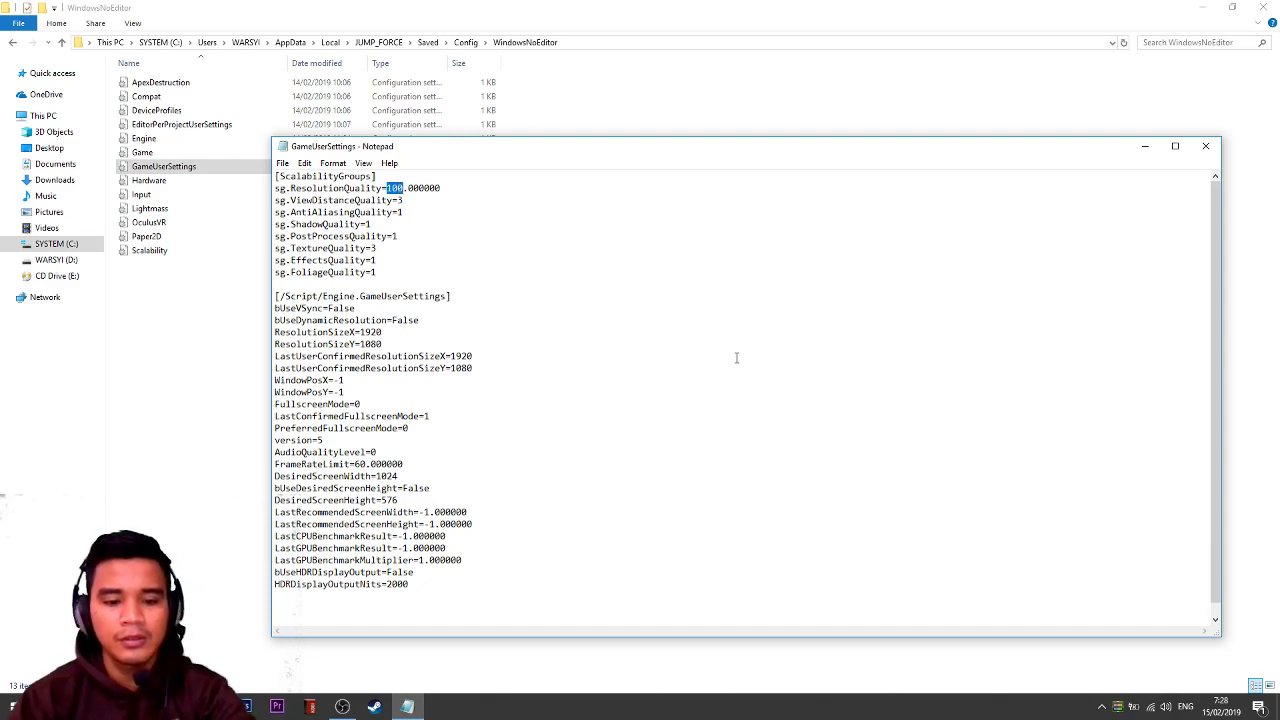
pyautogui.write('50')
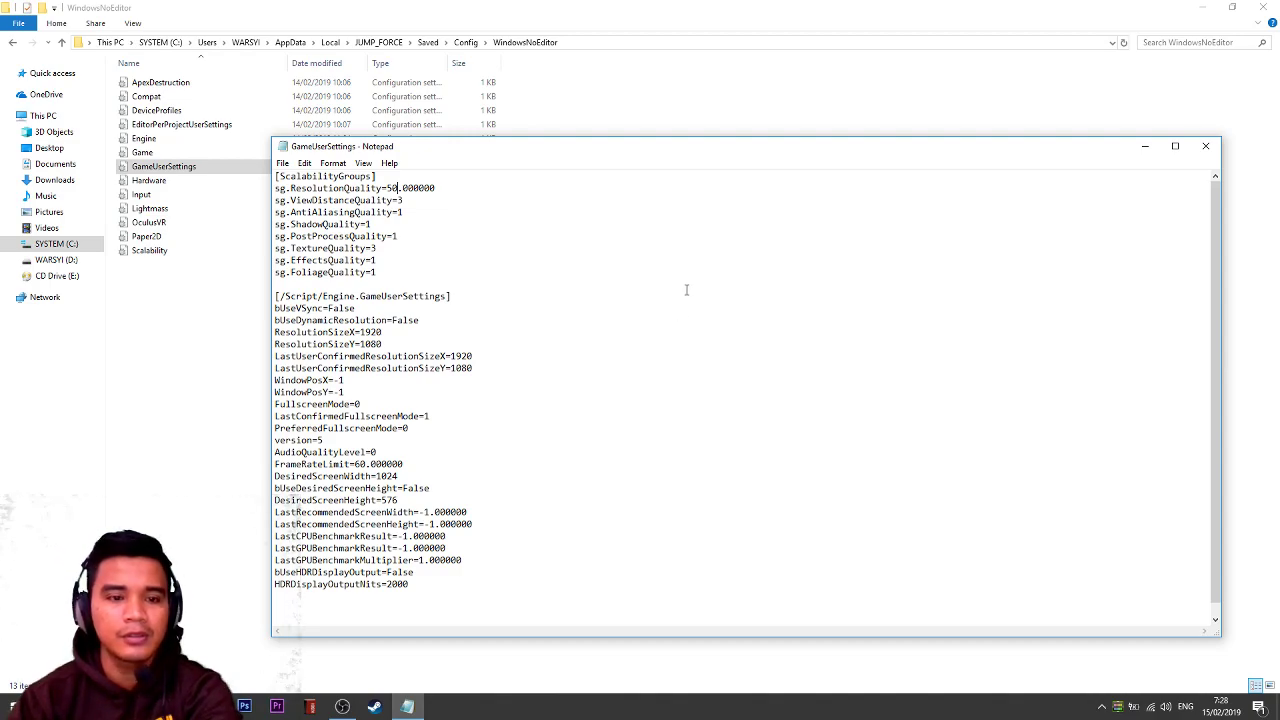
pyautogui.press('BackSpace')
pyautogui.press('BackSpace')
pyautogui.write('100')
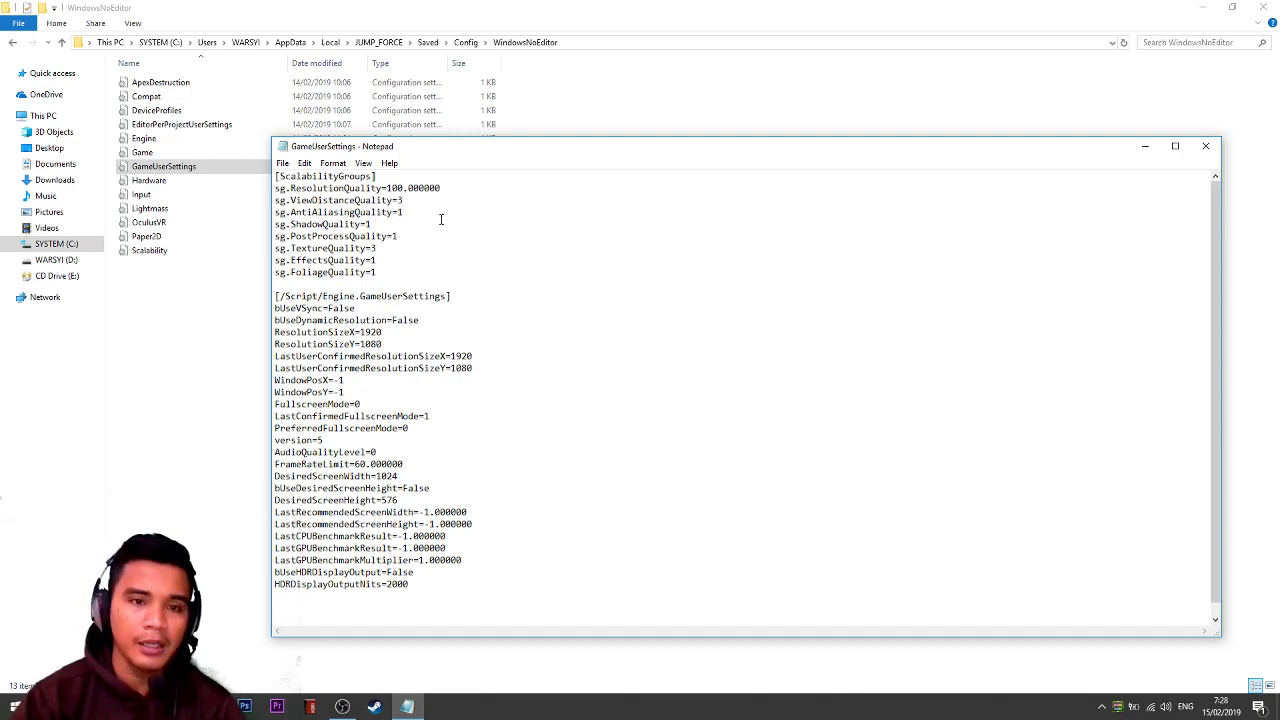
# - Set ShadowQuality, AntiAliasingQuality, ViewDistanceQuality and PostProcessQuality to 0
pyautogui.click(412, 213)
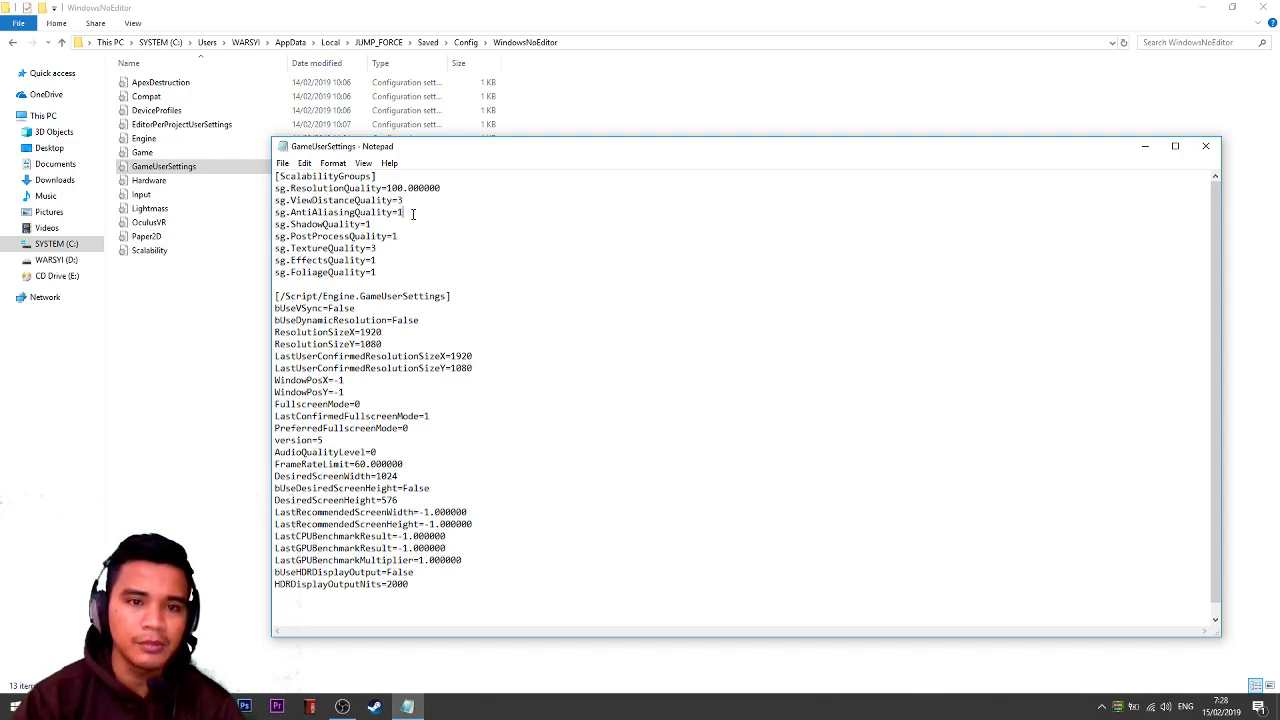
pyautogui.click(382, 225)
pyautogui.press('BackSpace')
pyautogui.write('0')
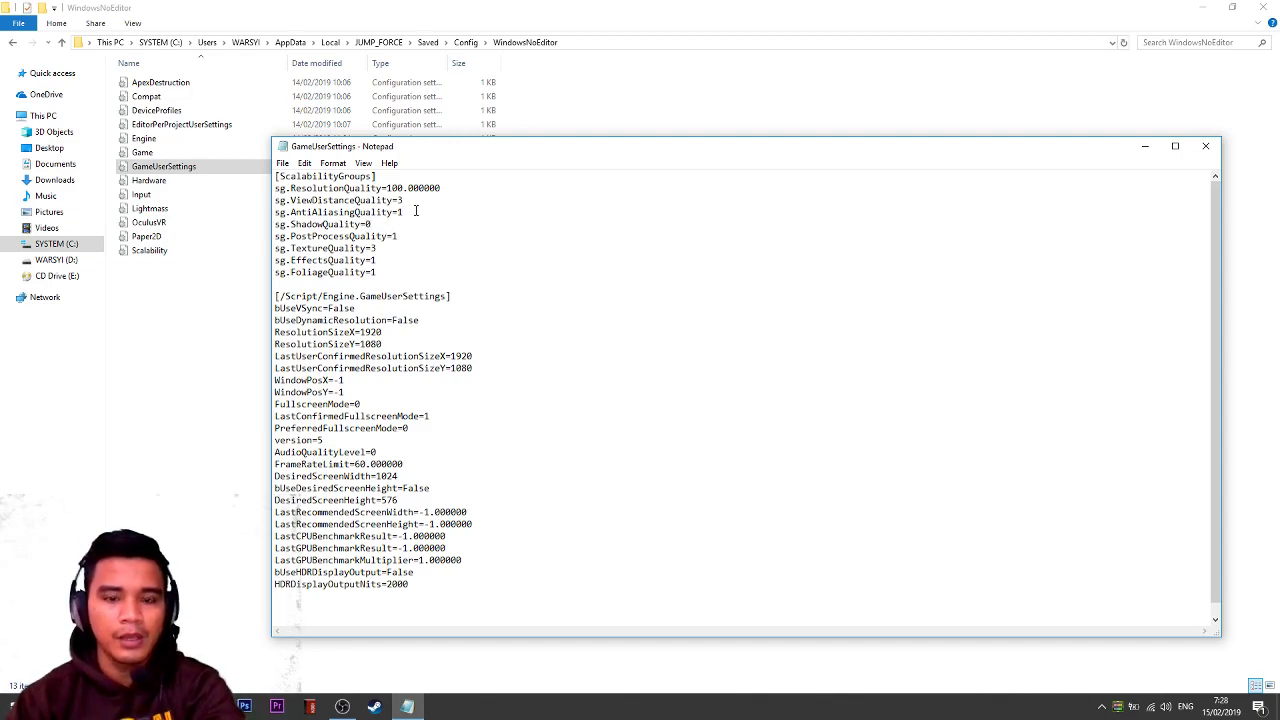
pyautogui.click(416, 211)
pyautogui.press('BackSpace')
pyautogui.write('0')
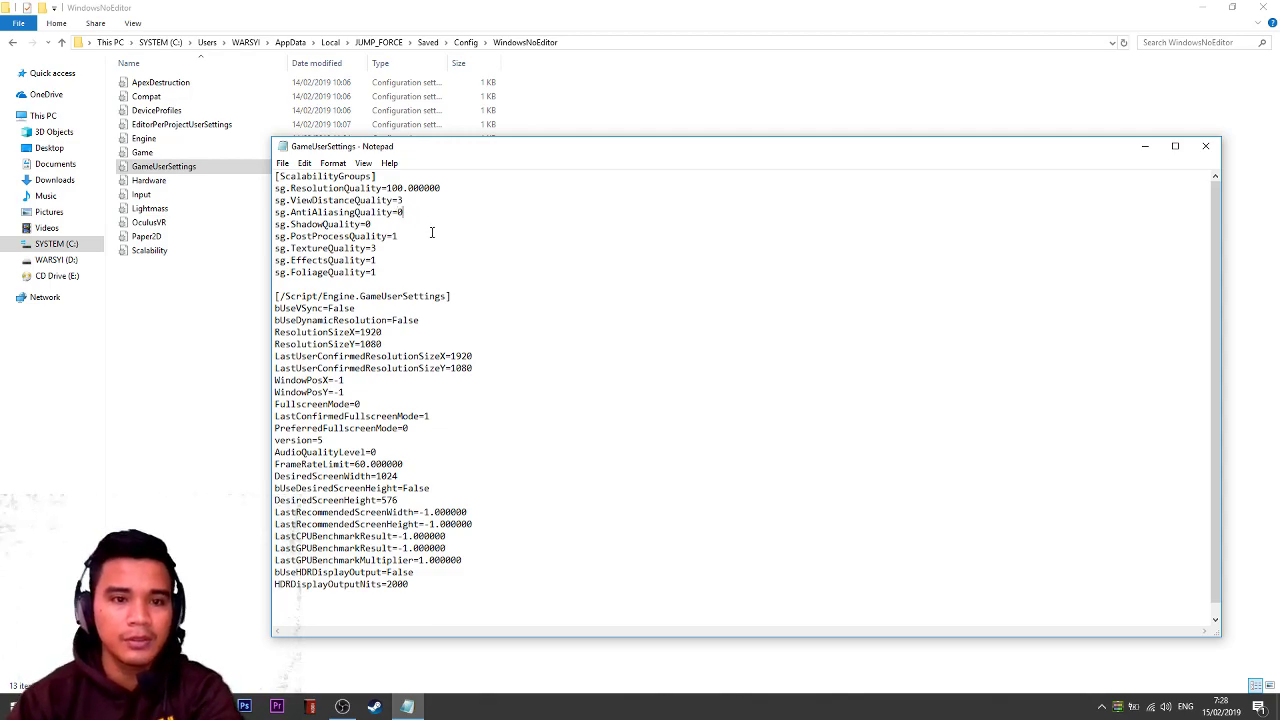
pyautogui.press('BackSpace')
pyautogui.write('0')
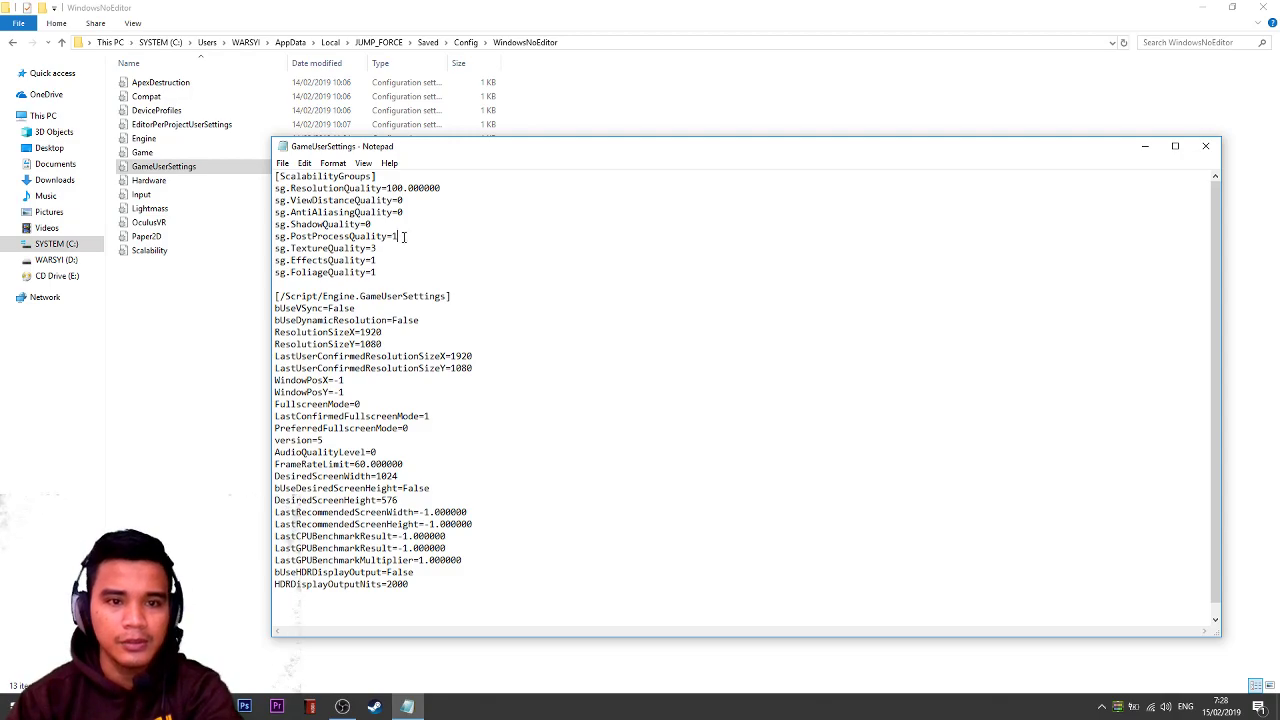
pyautogui.click(404, 236)
pyautogui.press('BackSpace')
pyautogui.write('0')
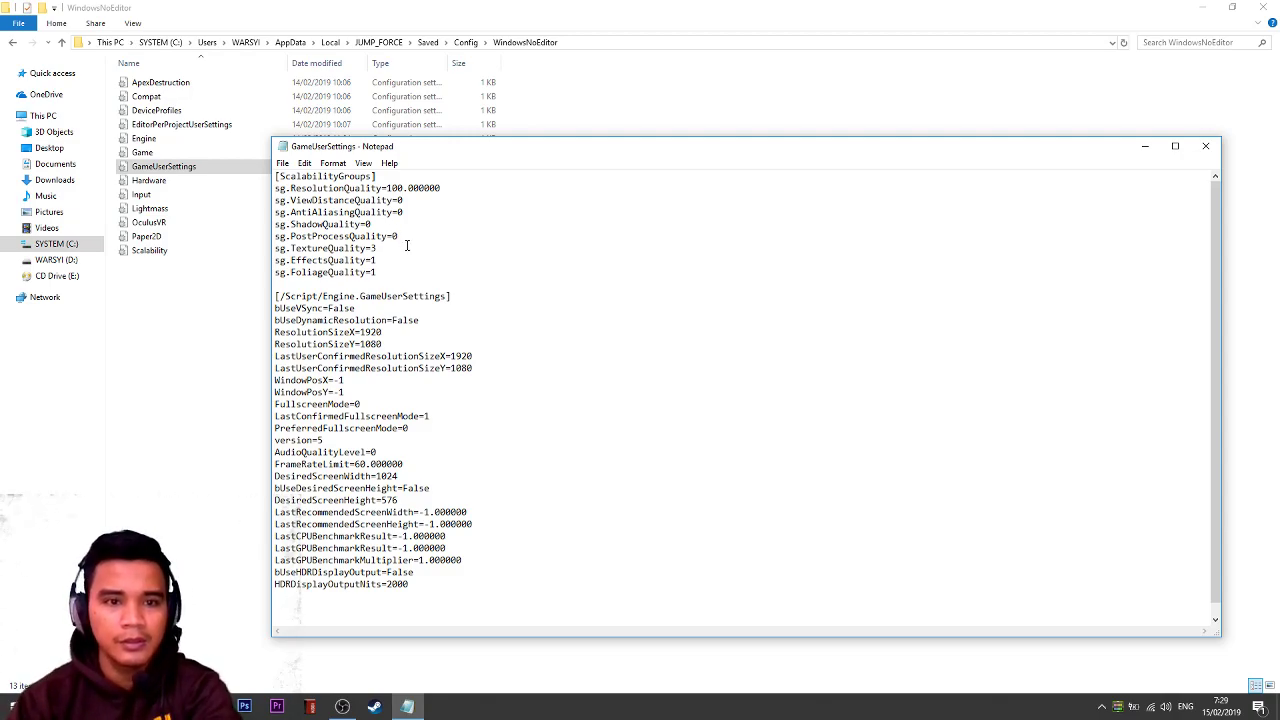
# - Set TextureQuality, EffectsQuality and FoliageQuality to 0
pyautogui.press('BackSpace')
pyautogui.write('0')
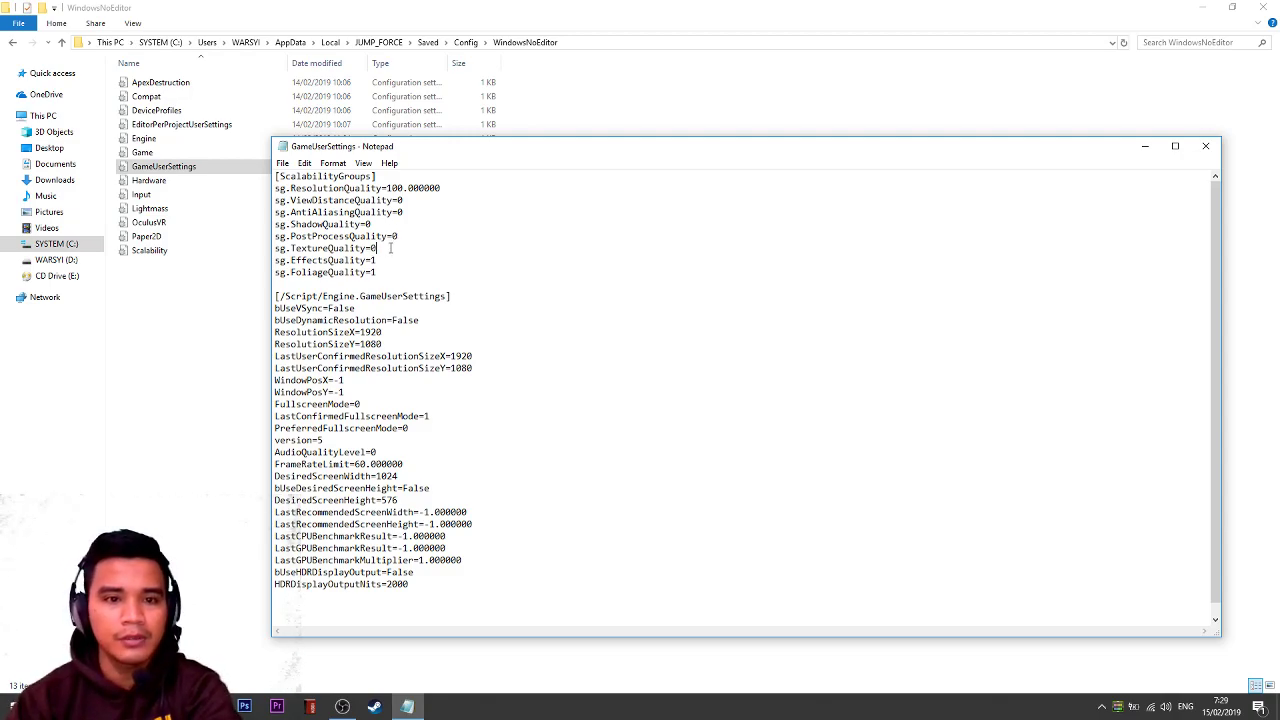
pyautogui.click(390, 260)
pyautogui.press('BackSpace')
pyautogui.write('0')
pyautogui.click(390, 273)
pyautogui.press('BackSpace')
pyautogui.write('0')
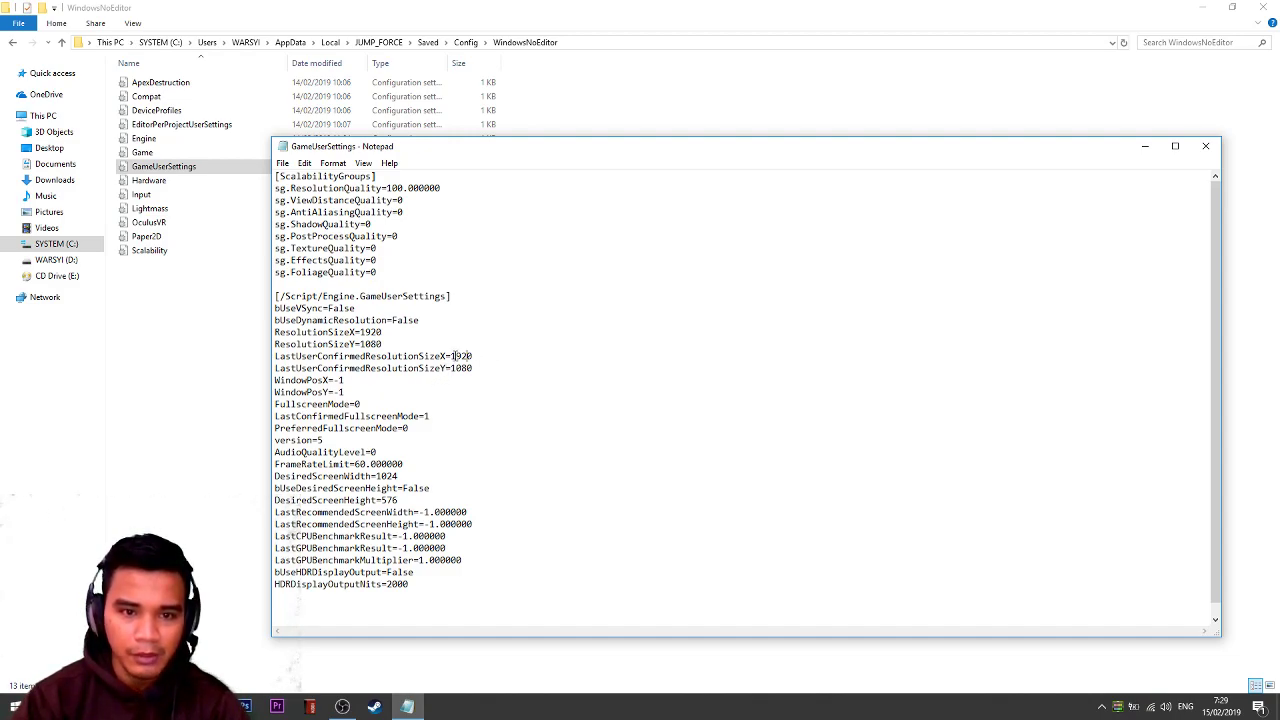
# - Change the confirmed resolution from 1920x1080 to 1080x720 and FrameRateLimit from 60 to 30
pyautogui.moveTo(454, 356); pyautogui.dragTo(483, 356)
pyautogui.press('BackSpace')
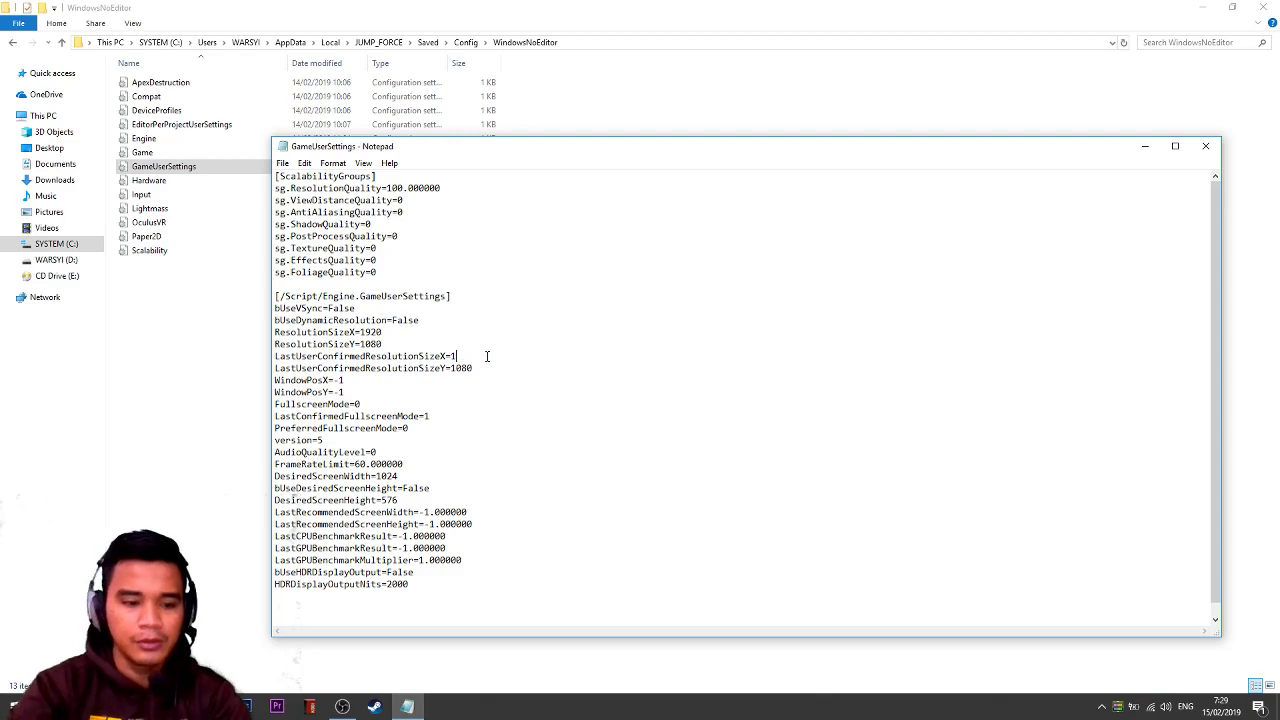
pyautogui.write('080')
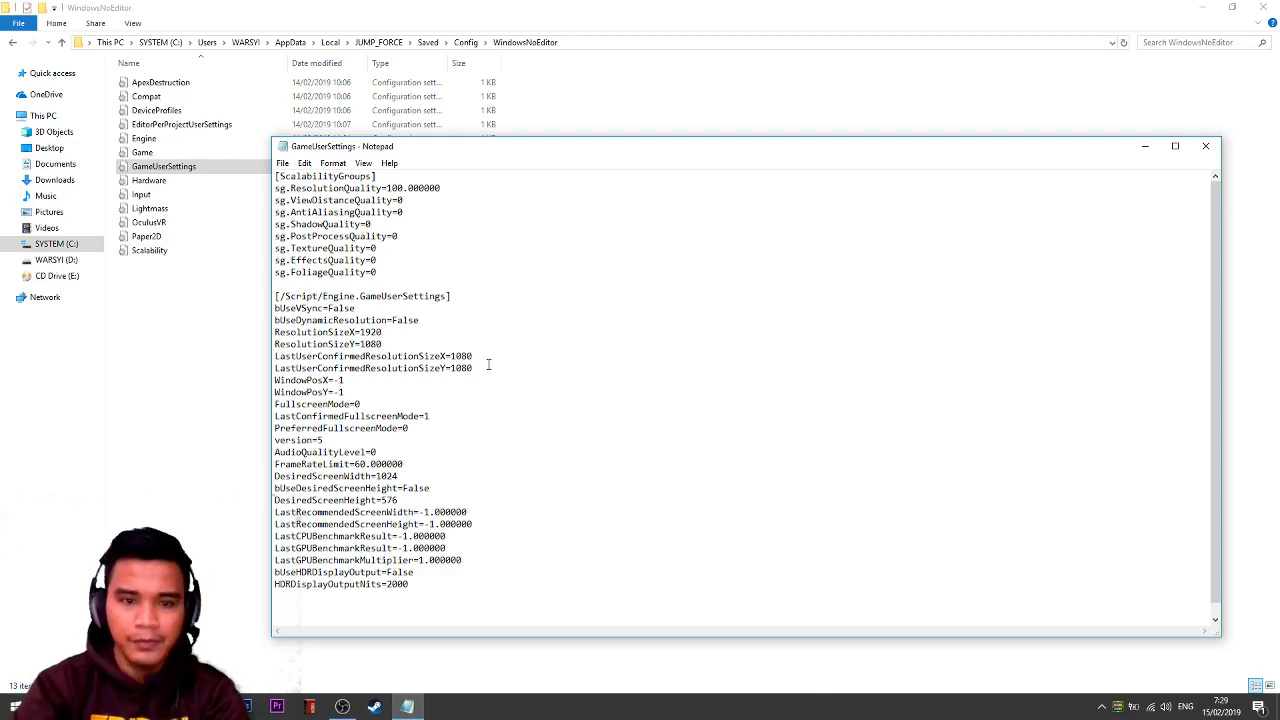
pyautogui.press('BackSpace')
pyautogui.press('BackSpace')
pyautogui.press('BackSpace')
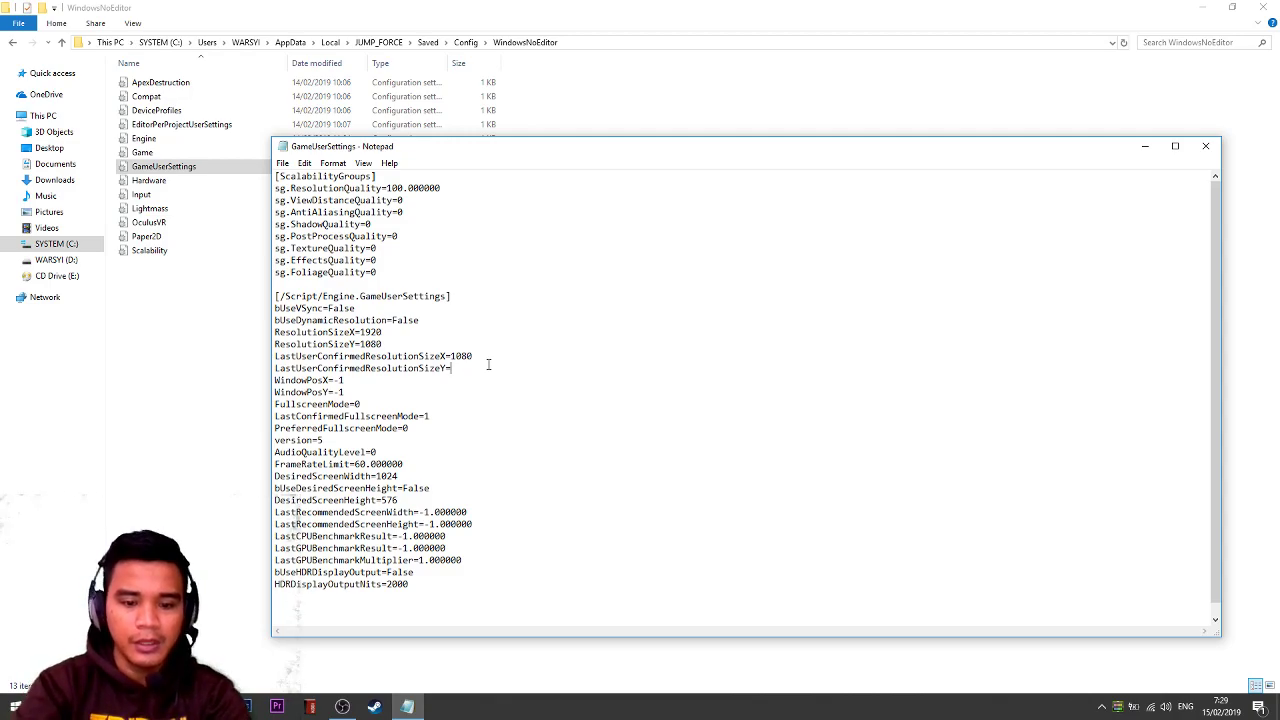
pyautogui.write('720')
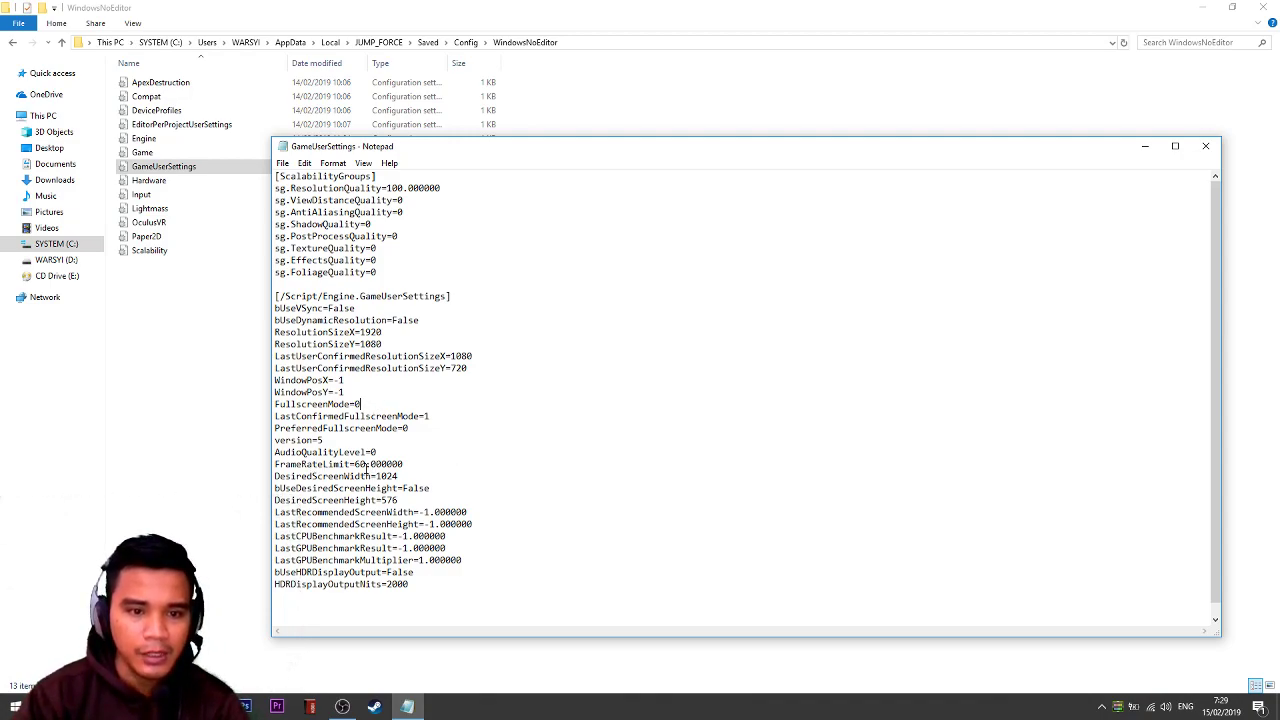
pyautogui.doubleClick(358, 463)
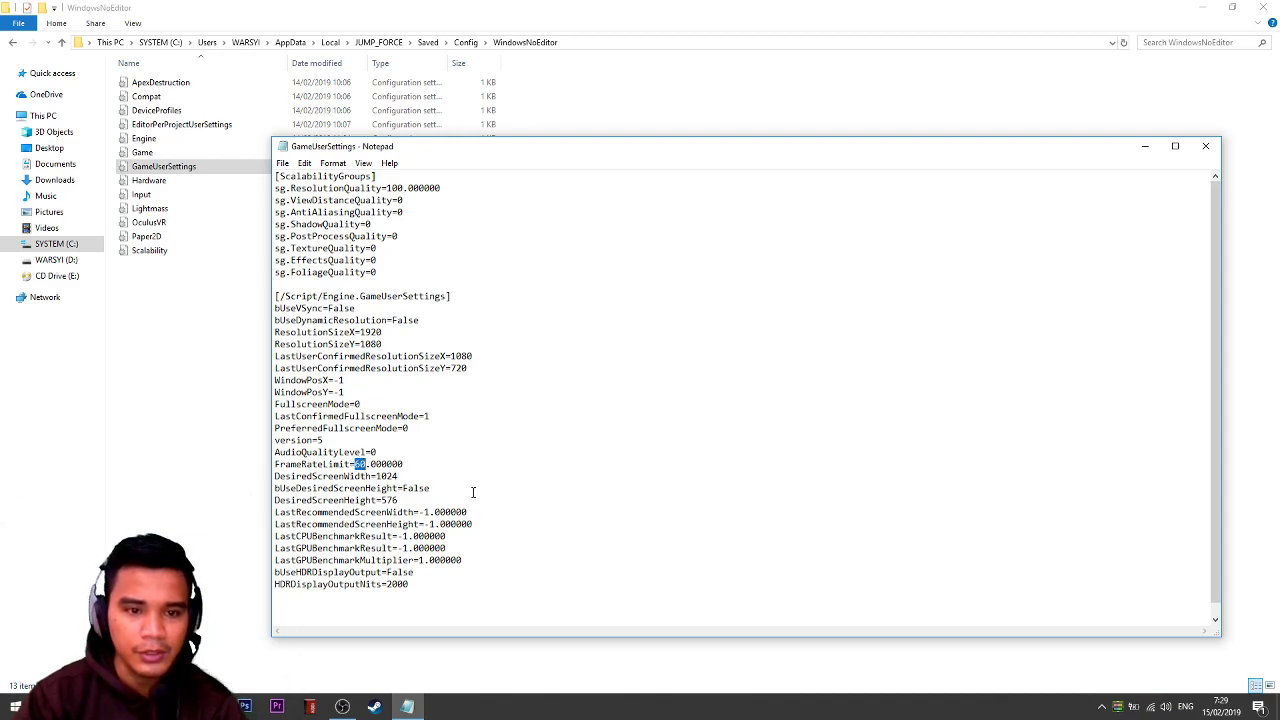
pyautogui.write('30')
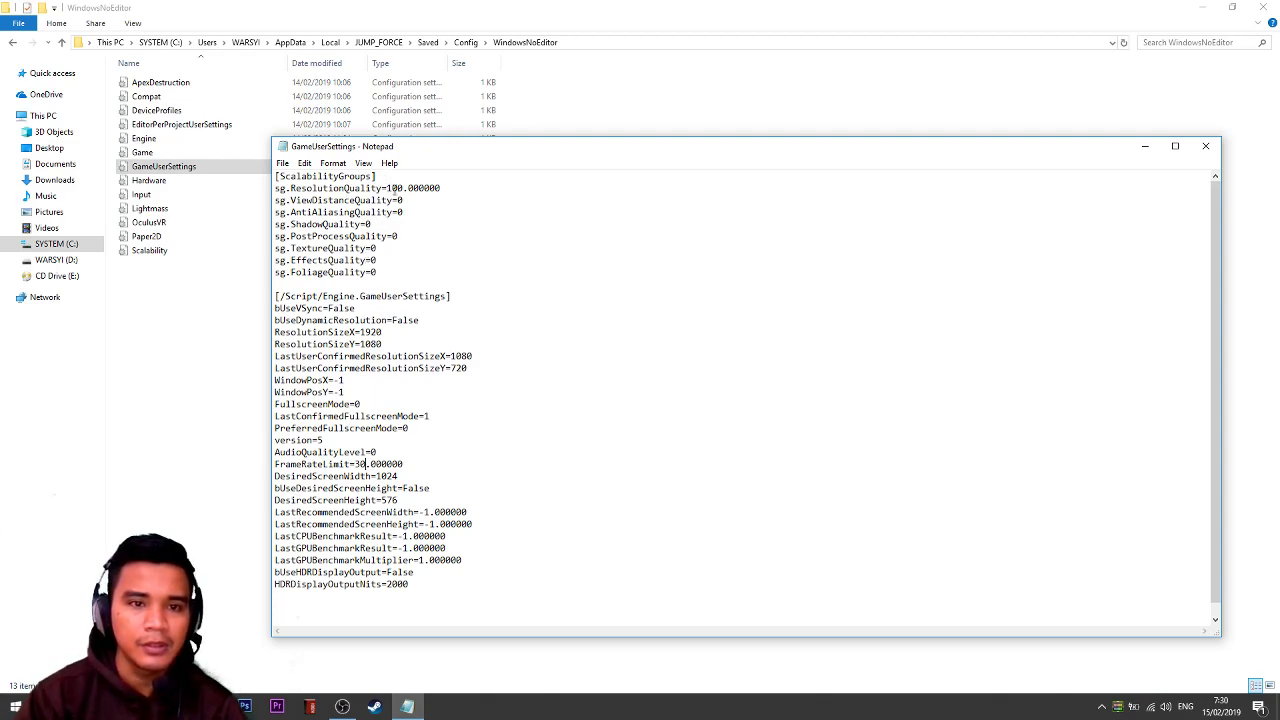
# - Review the edited quality, resolution and FrameRateLimit lines, then close Notepad
pyautogui.moveTo(275, 188); pyautogui.dragTo(406, 270)
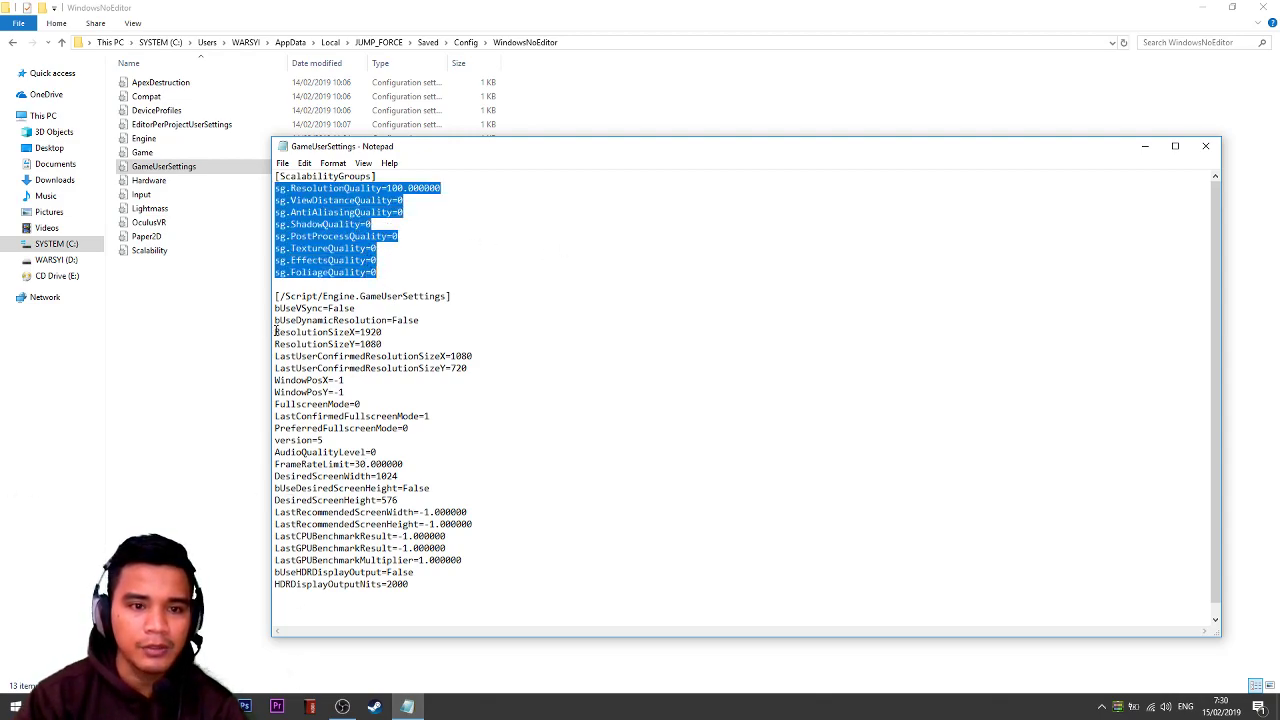
pyautogui.moveTo(276, 332)
pyautogui.mouseDown()
pyautogui.moveTo(399, 341)
pyautogui.moveTo(490, 372)
pyautogui.mouseUp()
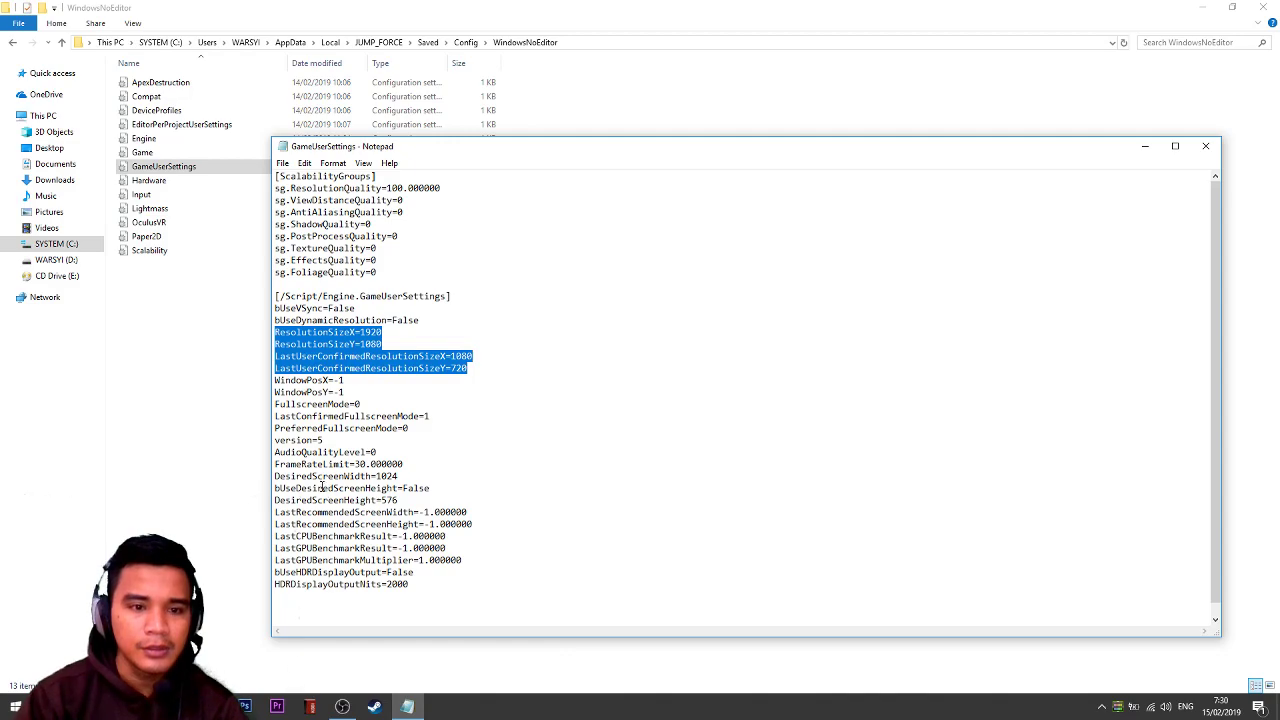
pyautogui.moveTo(277, 464); pyautogui.dragTo(403, 464)
pyautogui.click(599, 456)
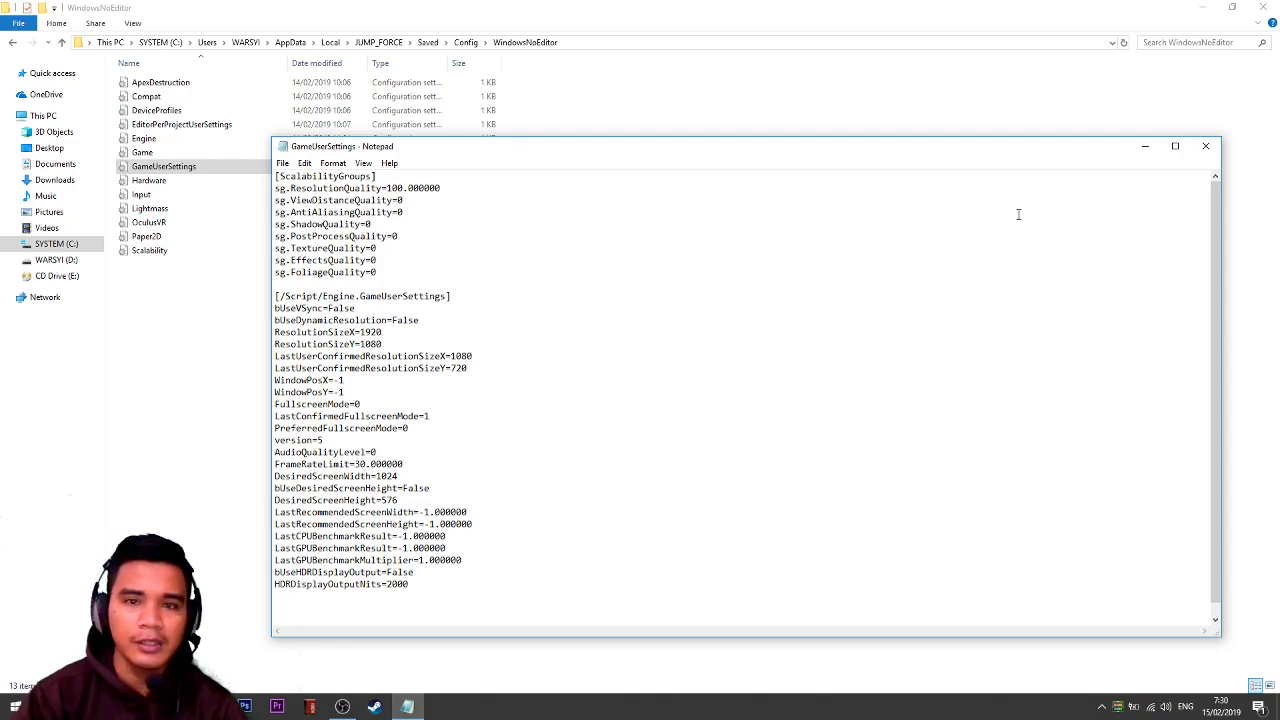
pyautogui.click(1204, 146)
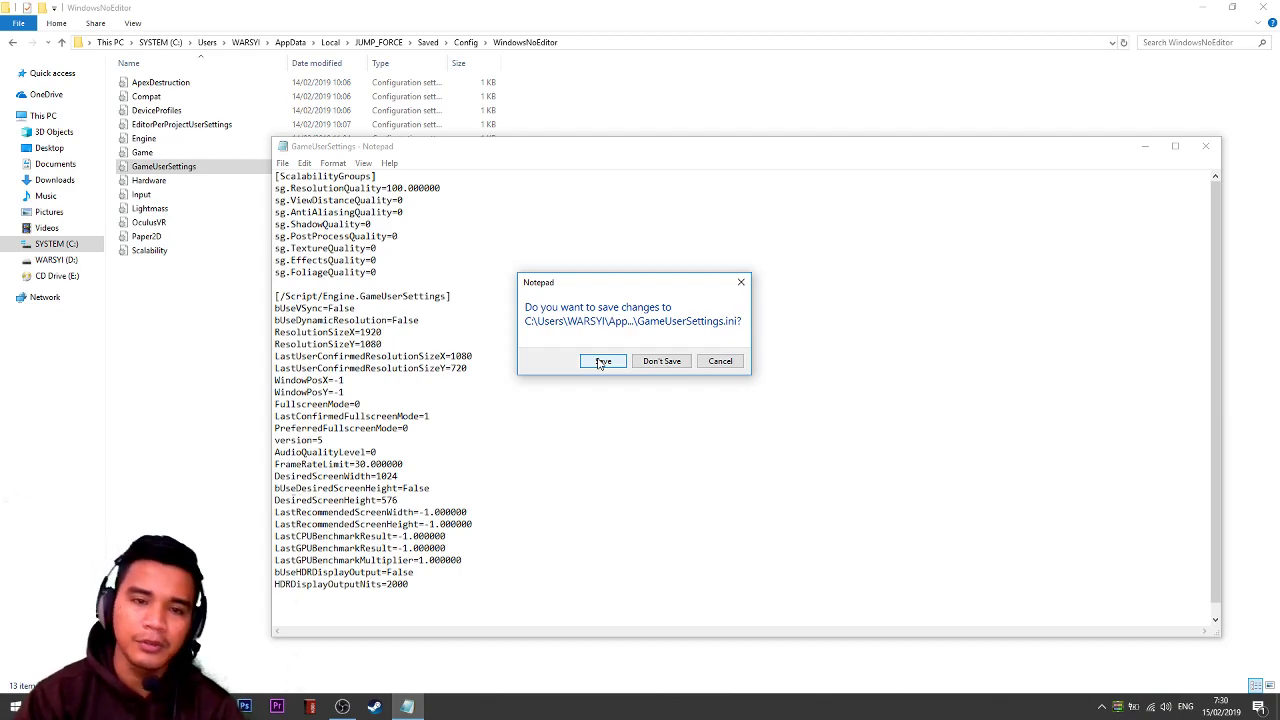
# - Save GameUserSettings.ini, refresh and close File Explorer, then refresh the desktop
pyautogui.click(664, 365)
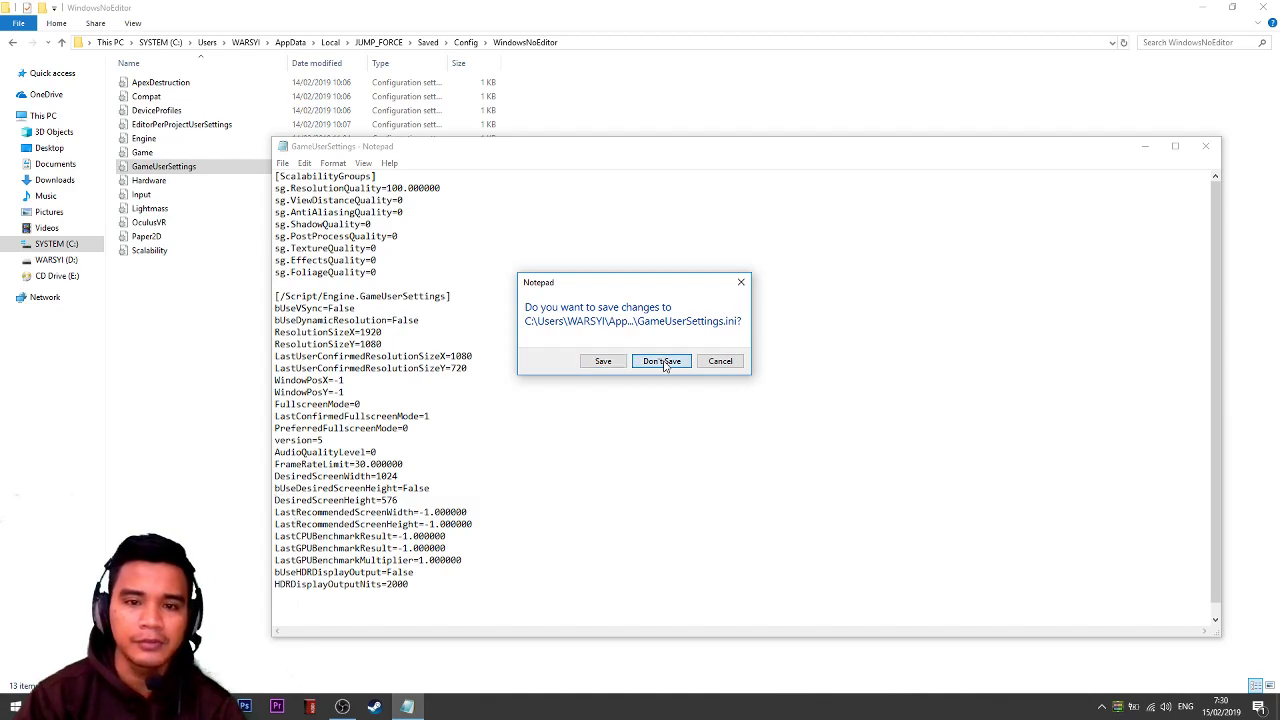
pyautogui.rightClick(649, 379)
pyautogui.click(685, 433)
pyautogui.click(1263, 7)
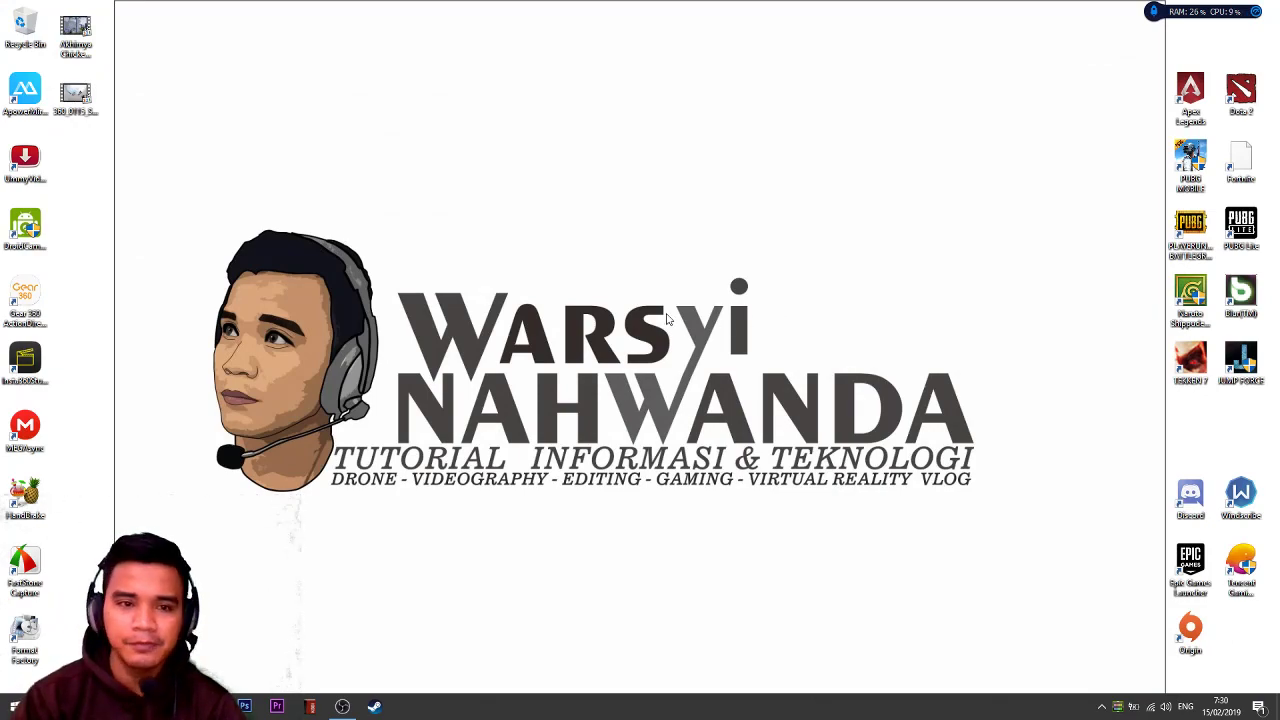
pyautogui.rightClick(735, 296)
pyautogui.click(794, 332)
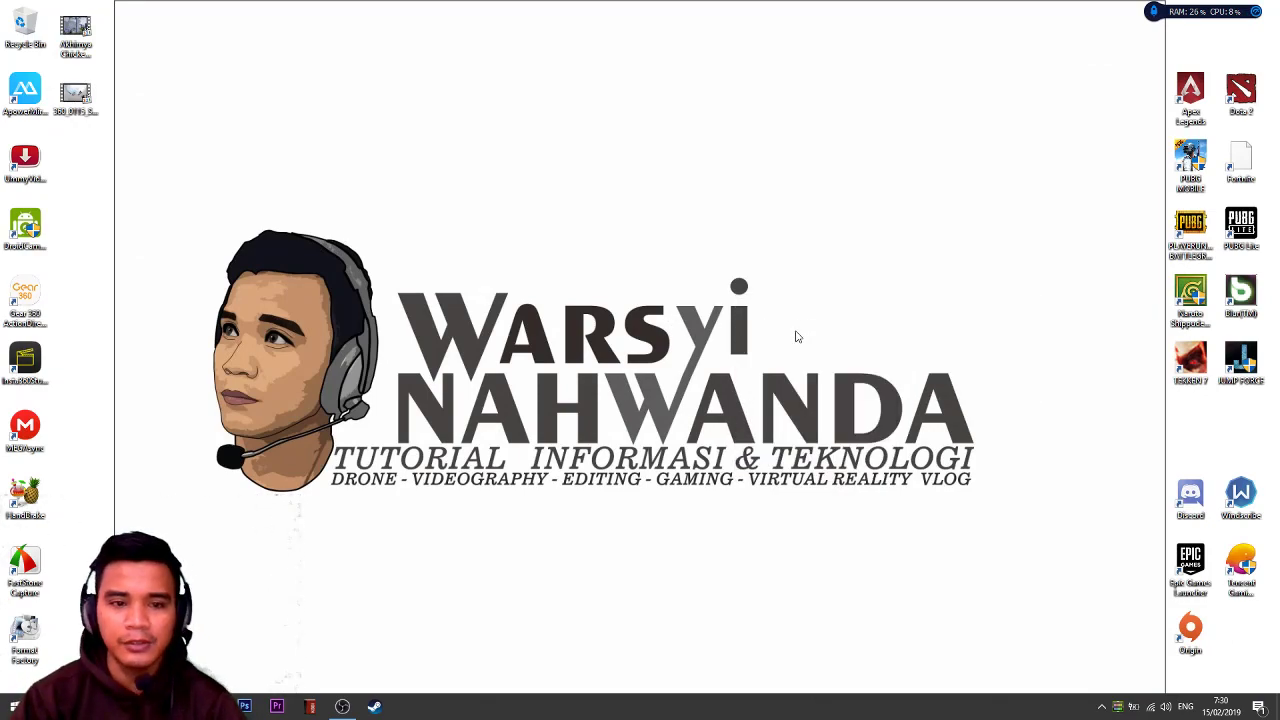